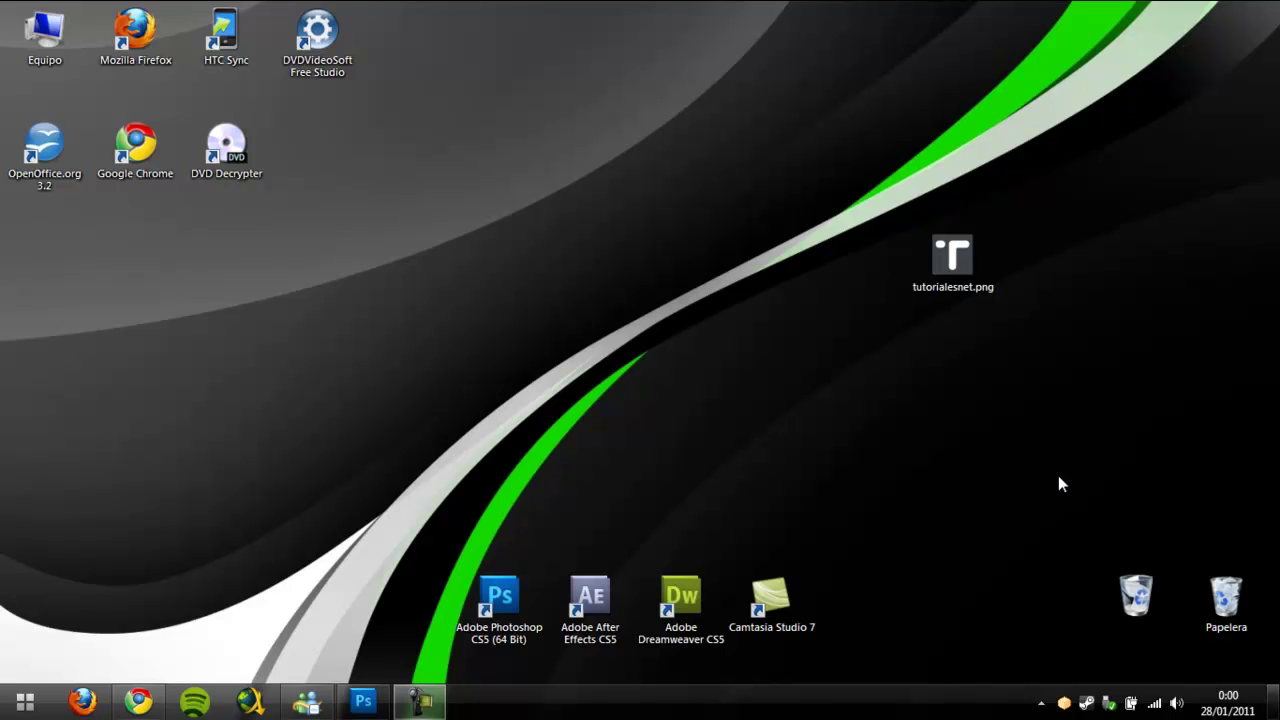
- Drag the tutorialesnet.png desktop icon into the top row beside DVD Decrypter
drag(961, 259, 325, 150)
click(476, 347)
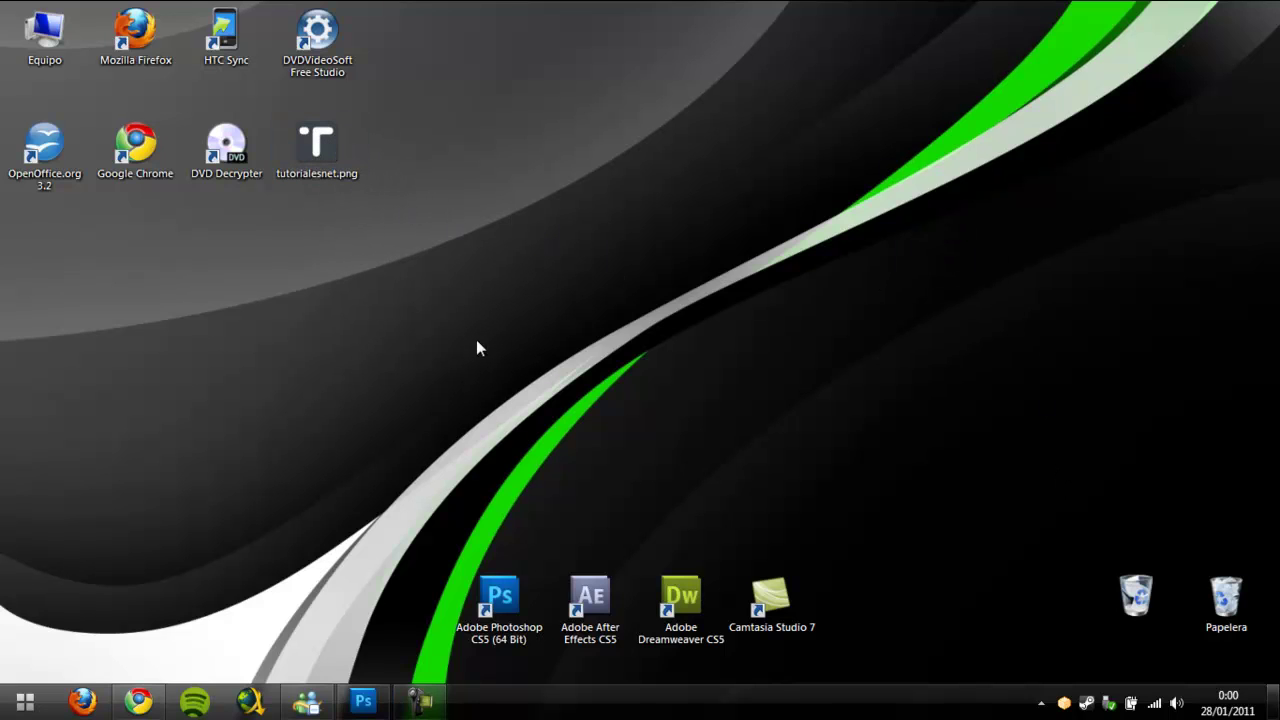
- Convert the locked Fondo background of wallpaper-82686.jpg into a normal layer named Capa 0
click(363, 701)
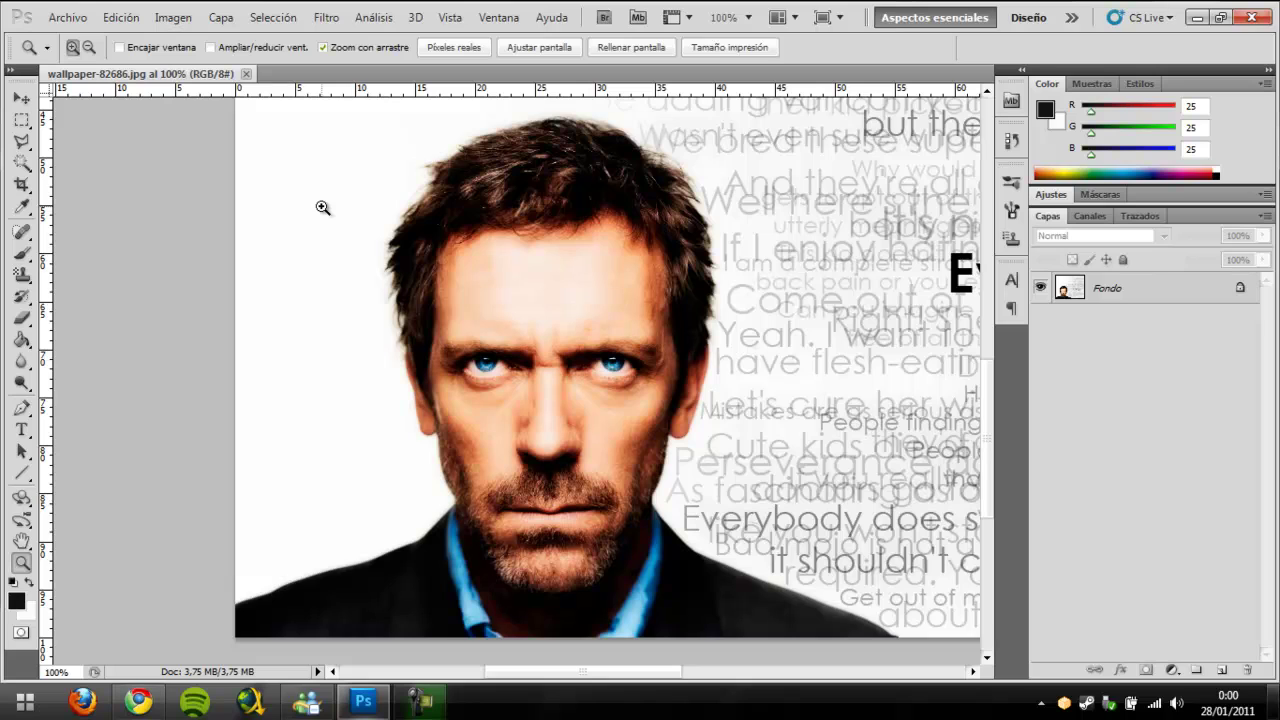
scroll(192, 259, down, 1)
double_click(1241, 291)
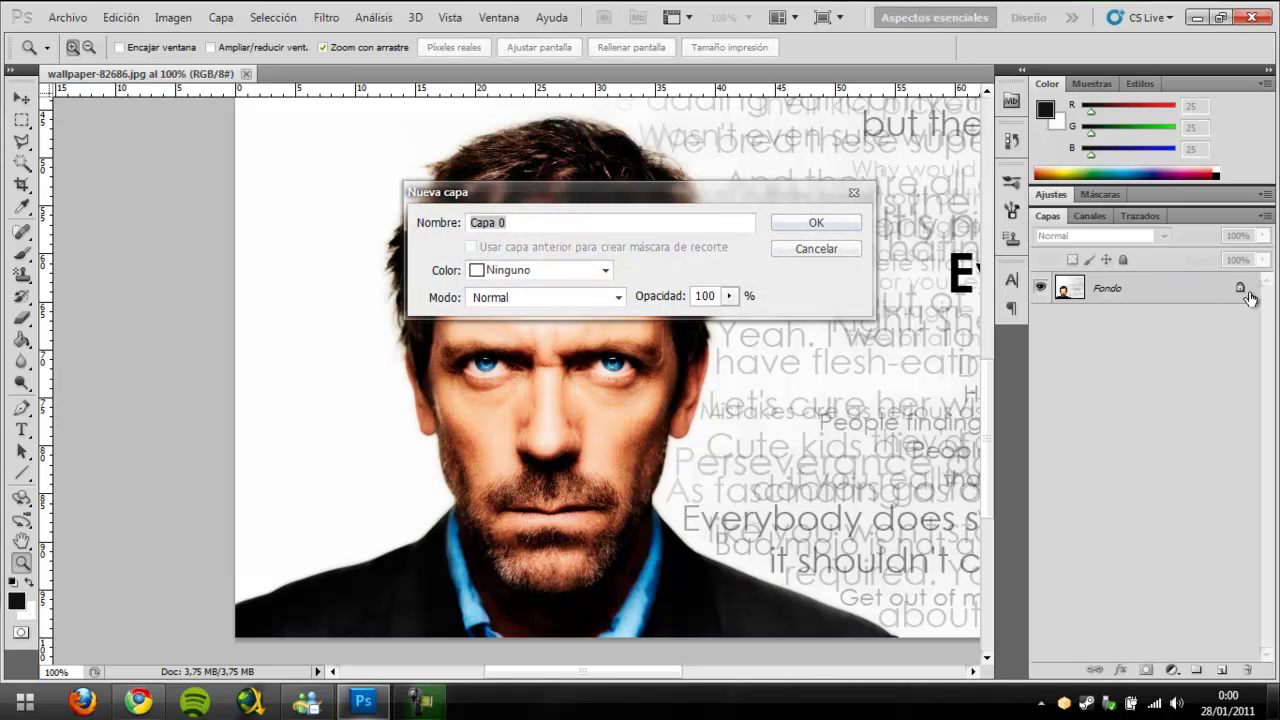
click(814, 224)
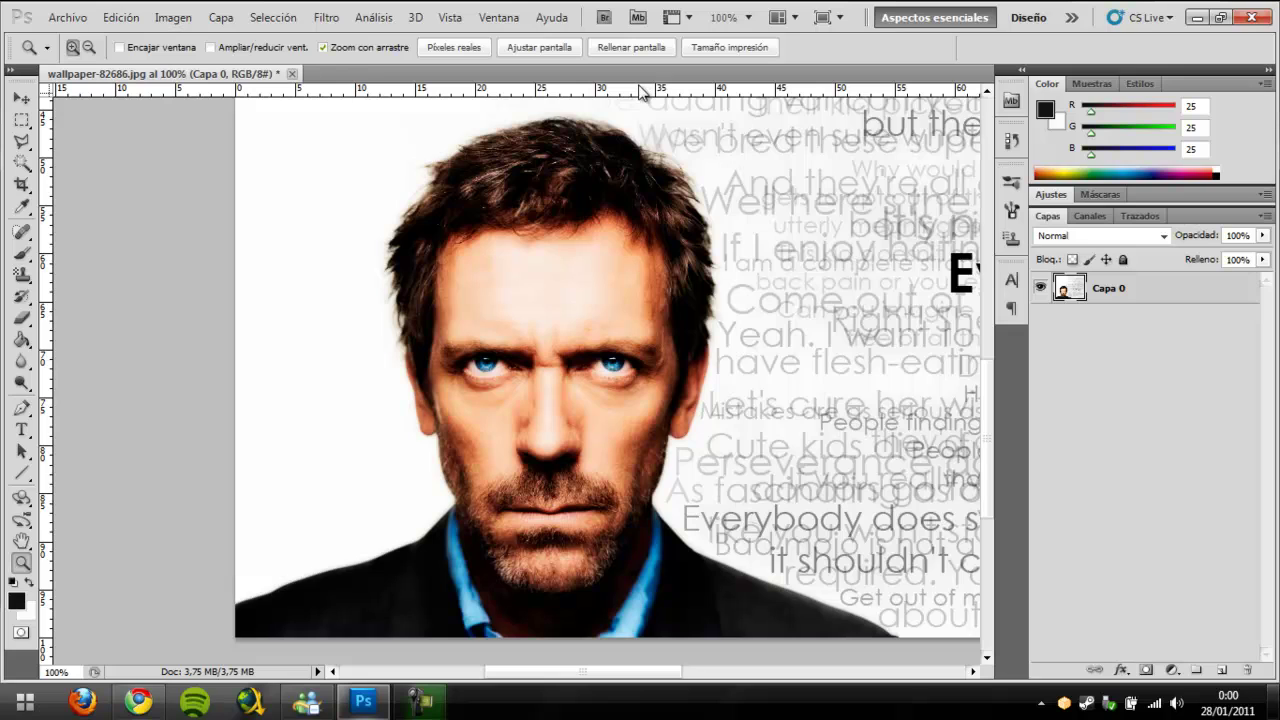
- Enter Quick Mask mode and brush red mask over the hair
click(21, 633)
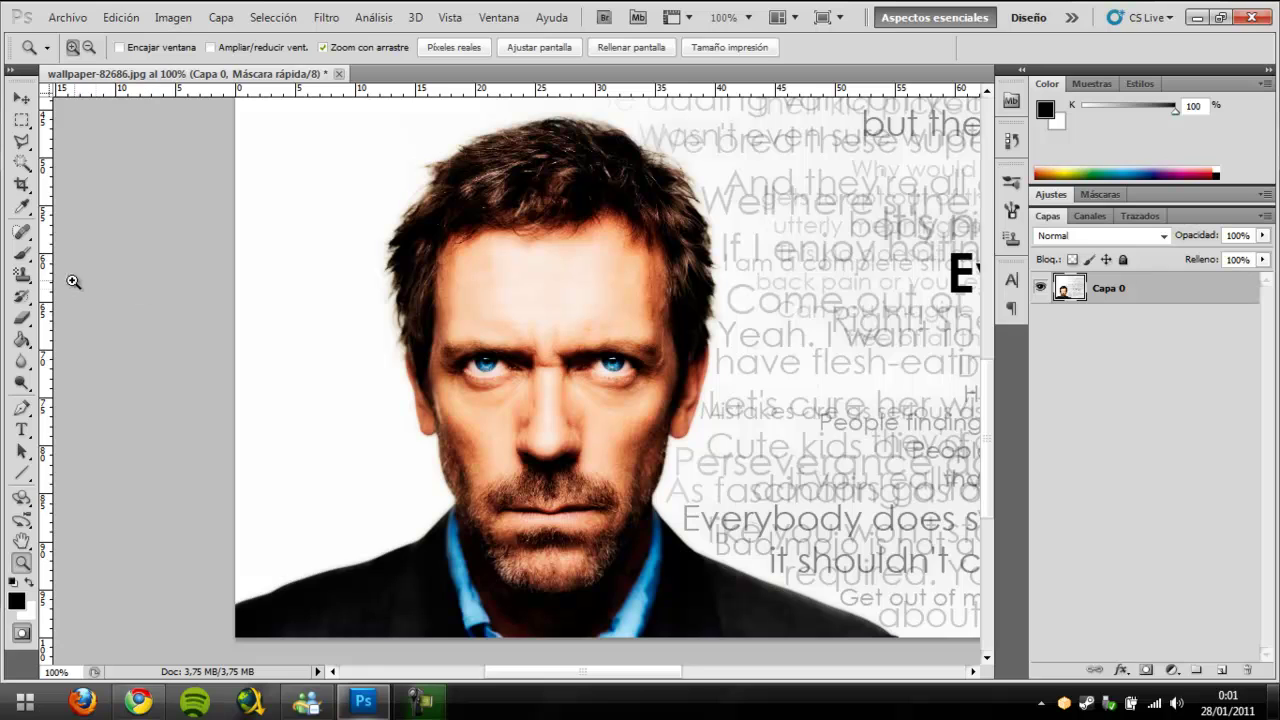
click(28, 257)
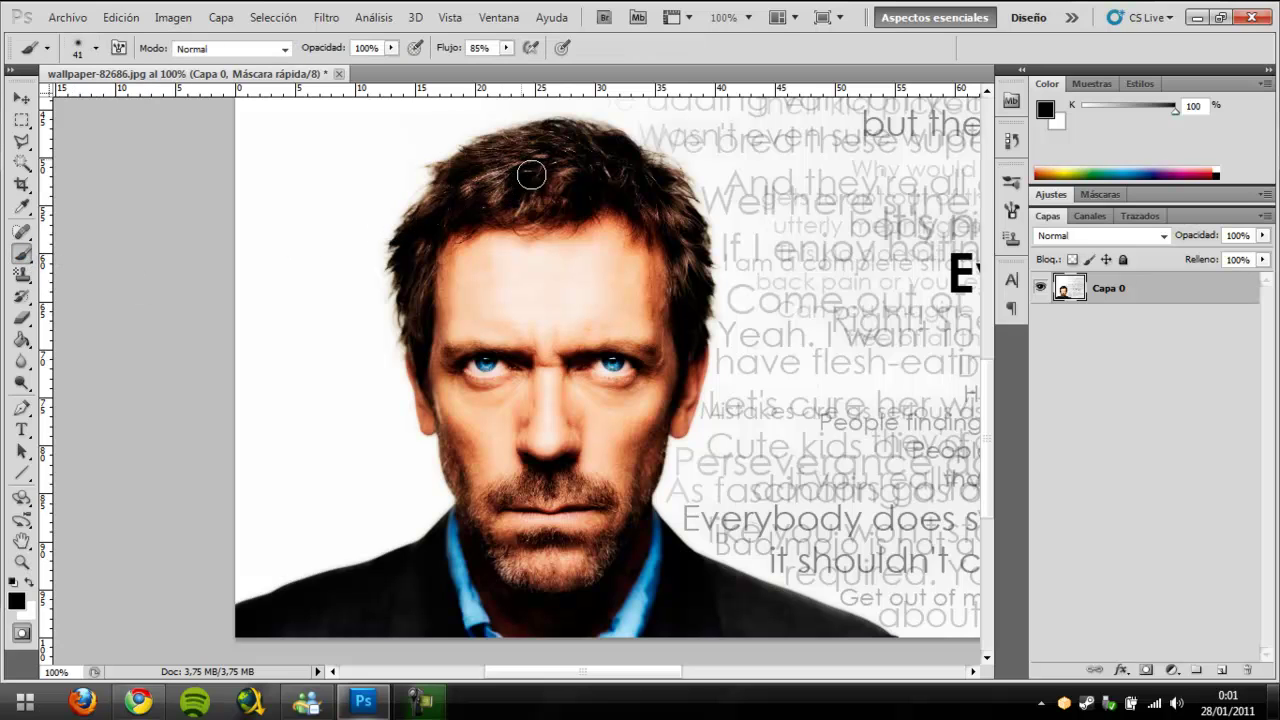
mouse_move(500, 160)
mouse_down()
mouse_move(428, 200)
mouse_move(406, 245)
mouse_move(424, 395)
mouse_move(423, 280)
mouse_move(449, 209)
mouse_move(439, 234)
mouse_move(466, 214)
mouse_move(529, 215)
mouse_move(557, 194)
mouse_move(583, 206)
mouse_move(557, 179)
mouse_move(526, 180)
mouse_move(543, 171)
mouse_move(511, 149)
mouse_move(481, 148)
mouse_move(575, 130)
mouse_move(554, 126)
mouse_move(611, 149)
mouse_move(603, 137)
mouse_move(631, 163)
mouse_move(578, 221)
mouse_move(503, 214)
mouse_move(471, 236)
mouse_move(549, 188)
mouse_move(630, 202)
mouse_move(672, 258)
mouse_move(689, 342)
mouse_move(699, 236)
mouse_move(645, 155)
mouse_move(680, 175)
mouse_move(672, 220)
mouse_up()
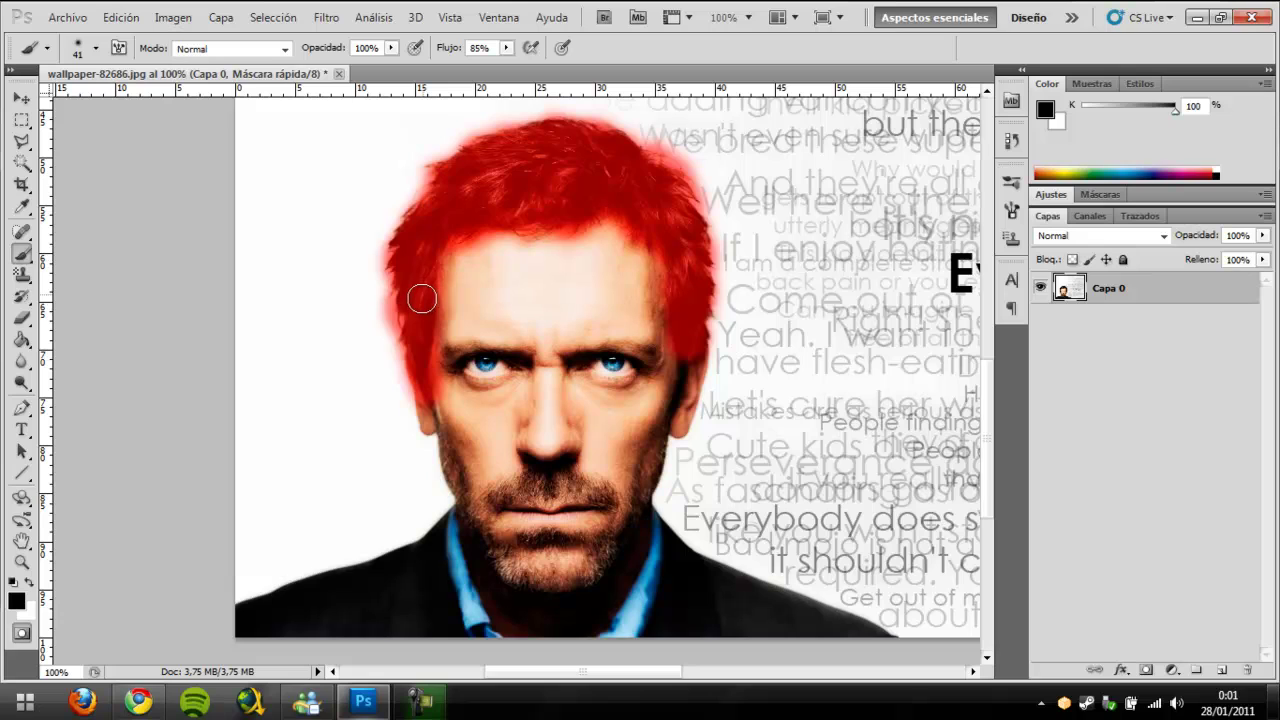
- Set the brush to 17 px with 0% hardness to finish the hair edges
right_click(690, 328)
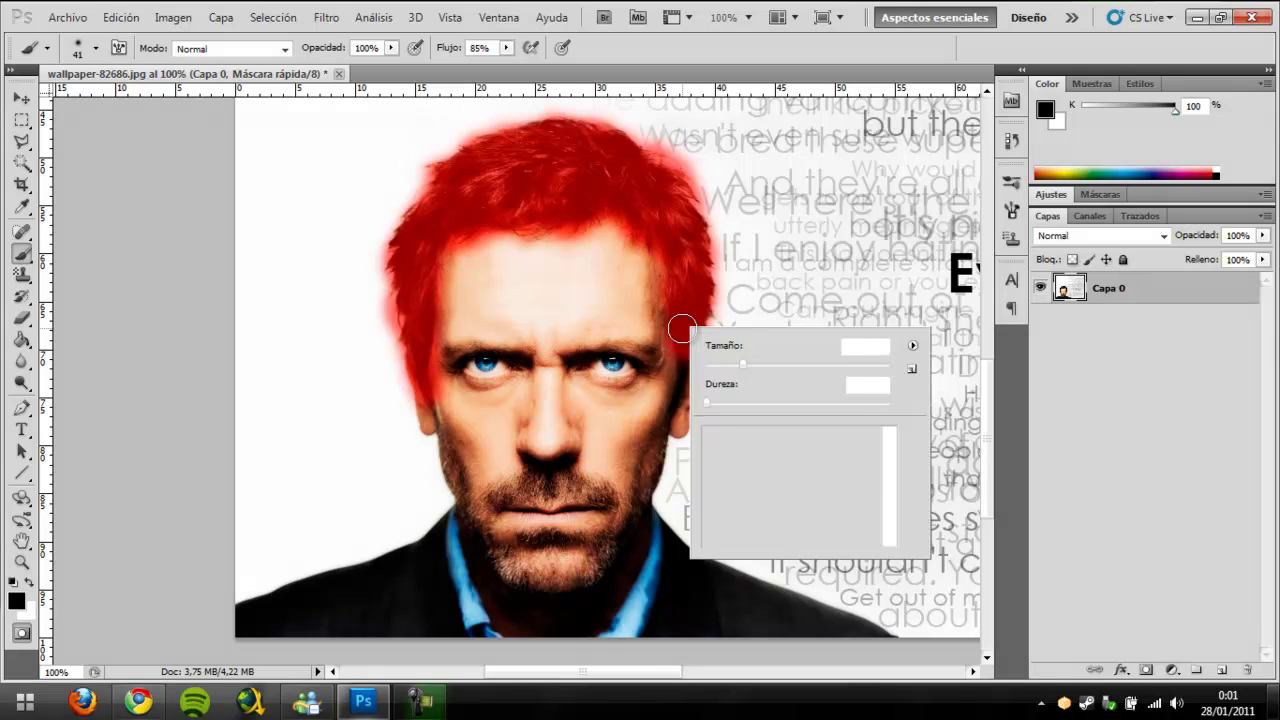
click(723, 366)
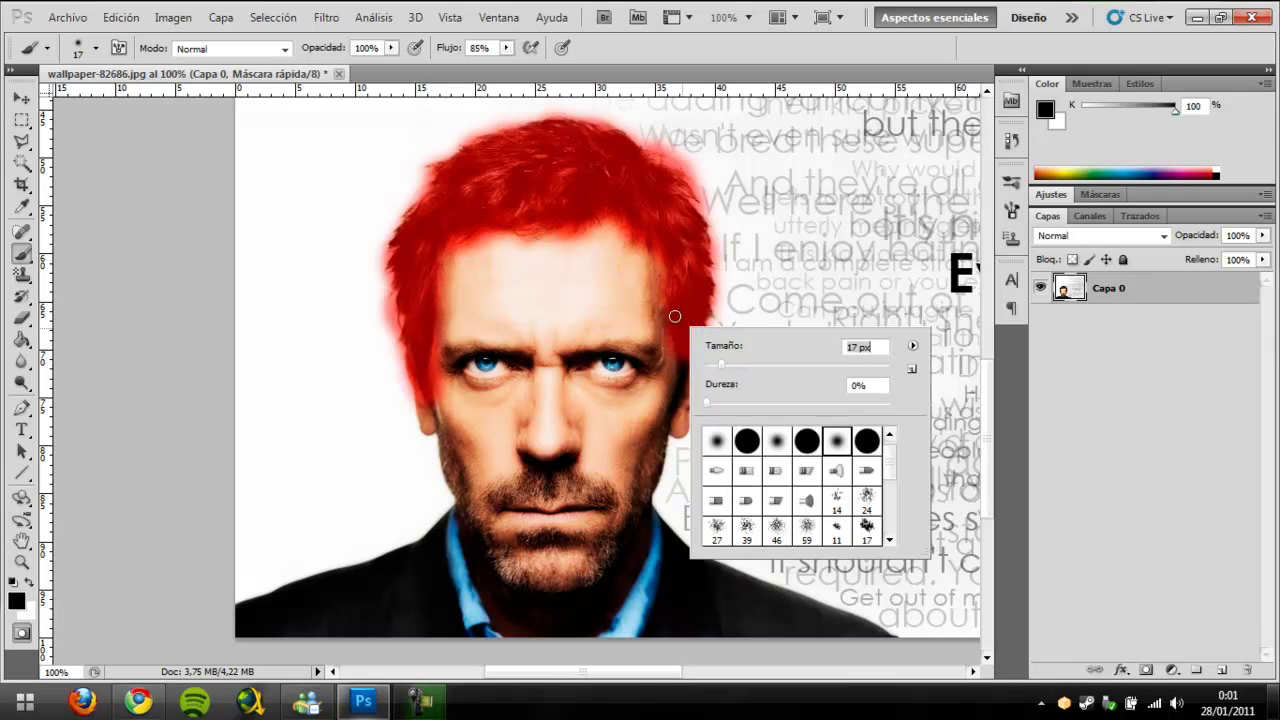
click(685, 324)
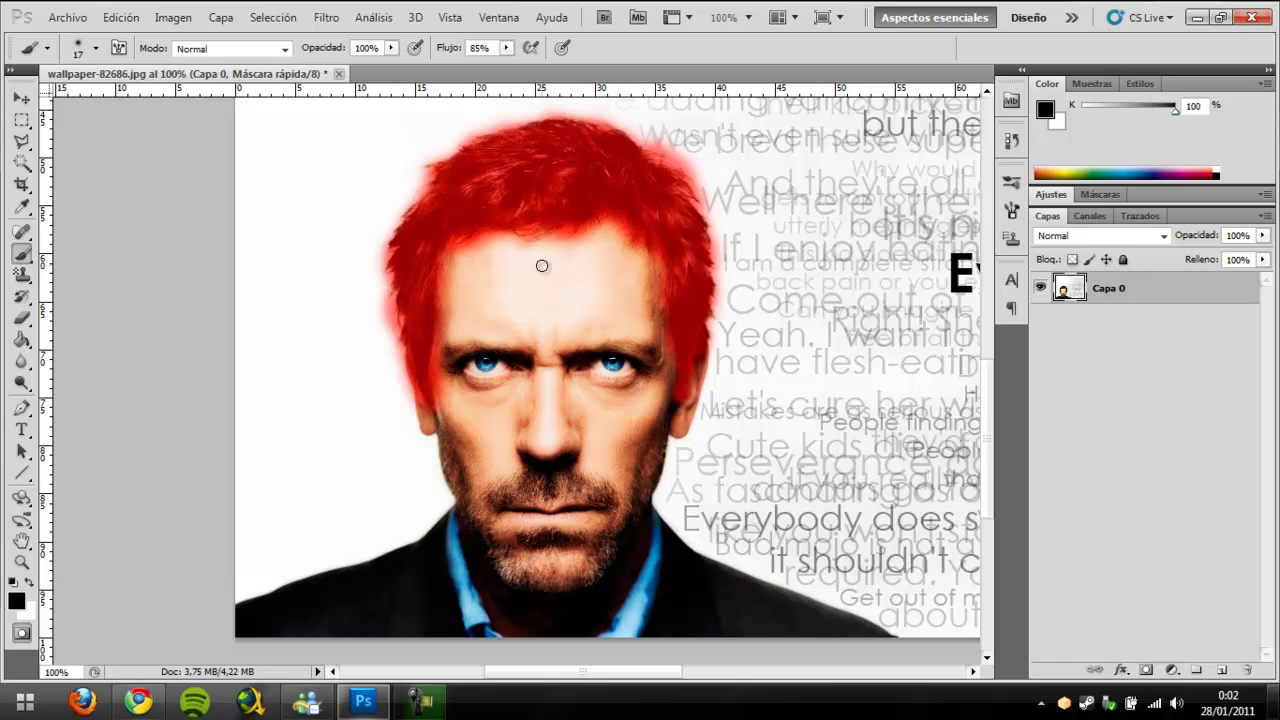
- Exit Quick Mask and invert the selection (Ctrl+Shift+I) so only the hair is selected
click(21, 636)
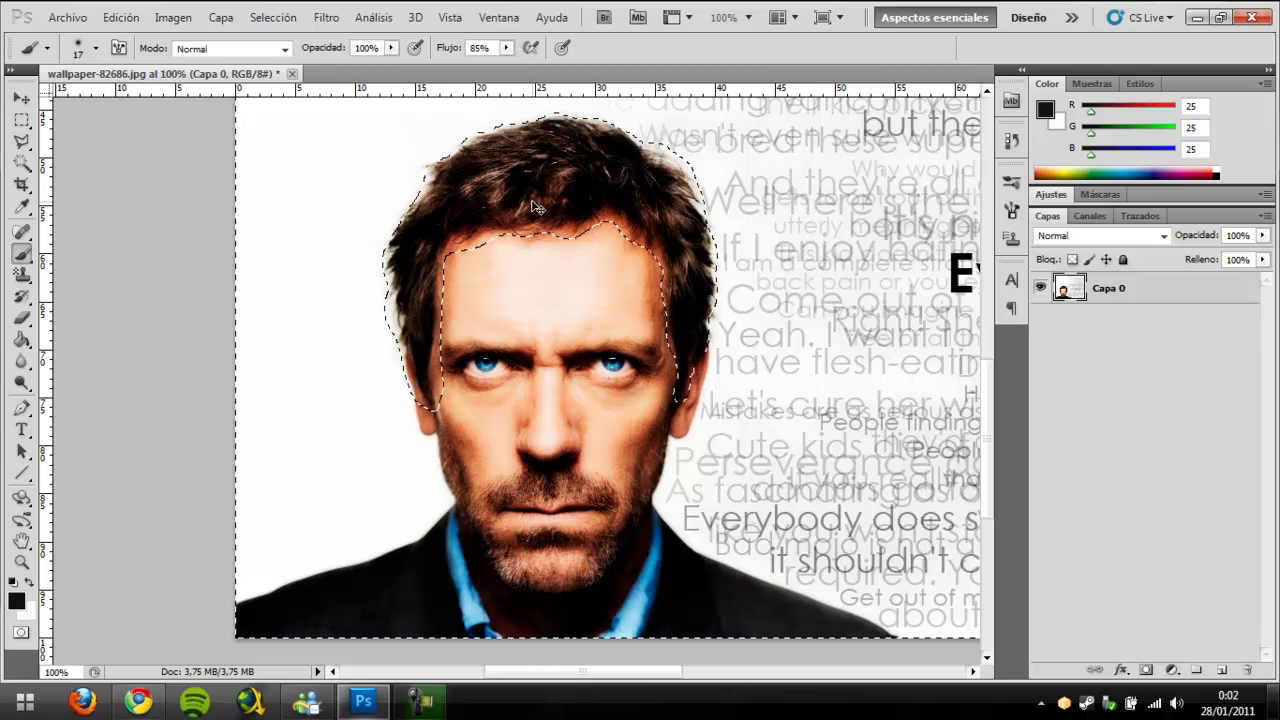
key(ctrl+shift+i)
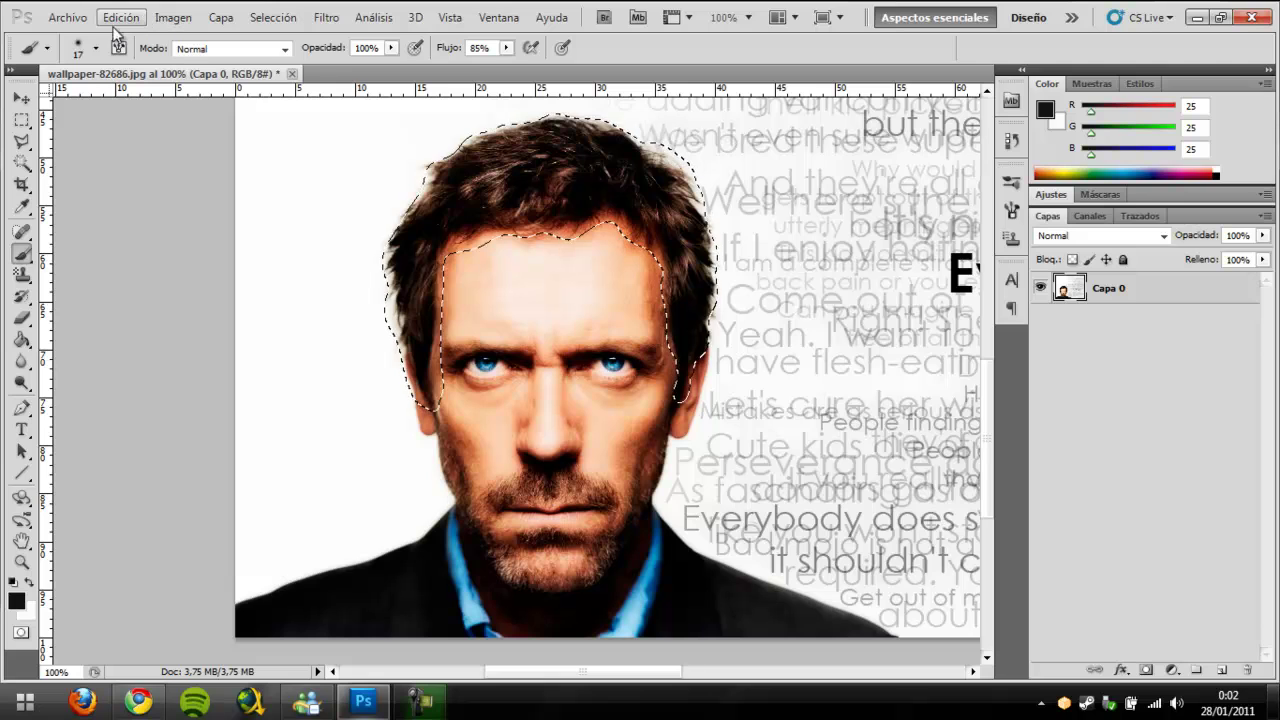
click(265, 13)
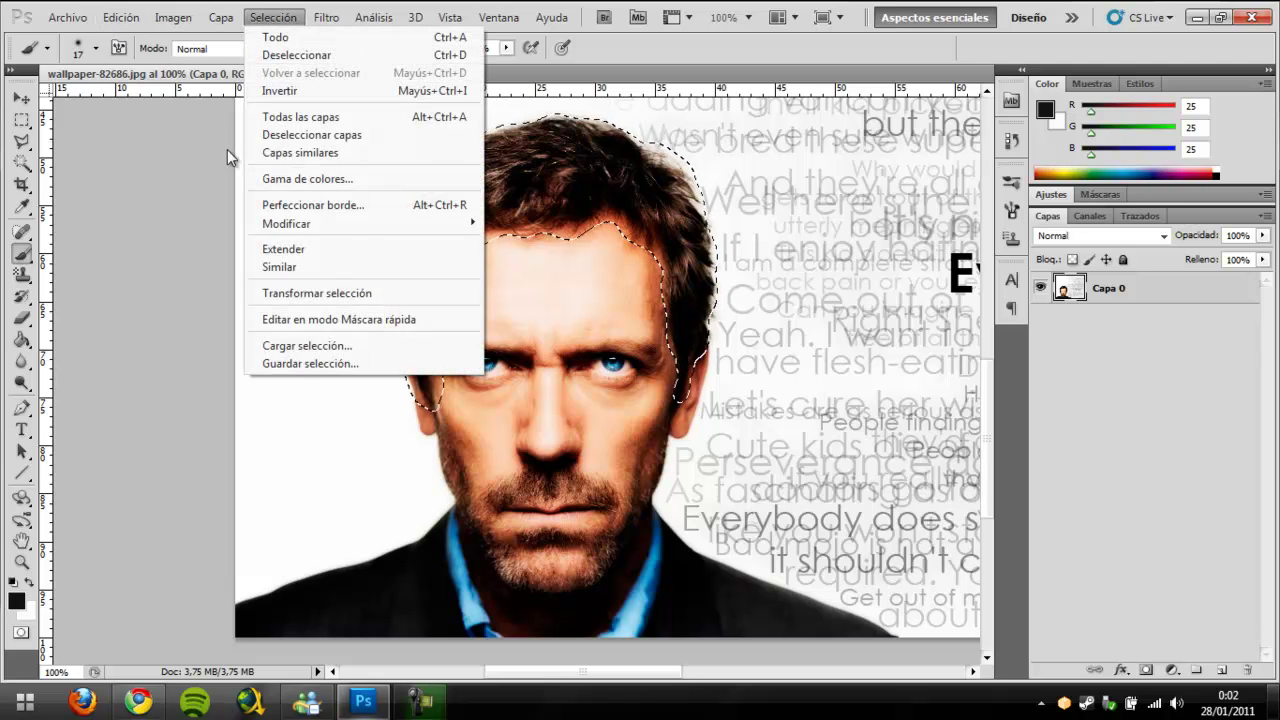
click(159, 208)
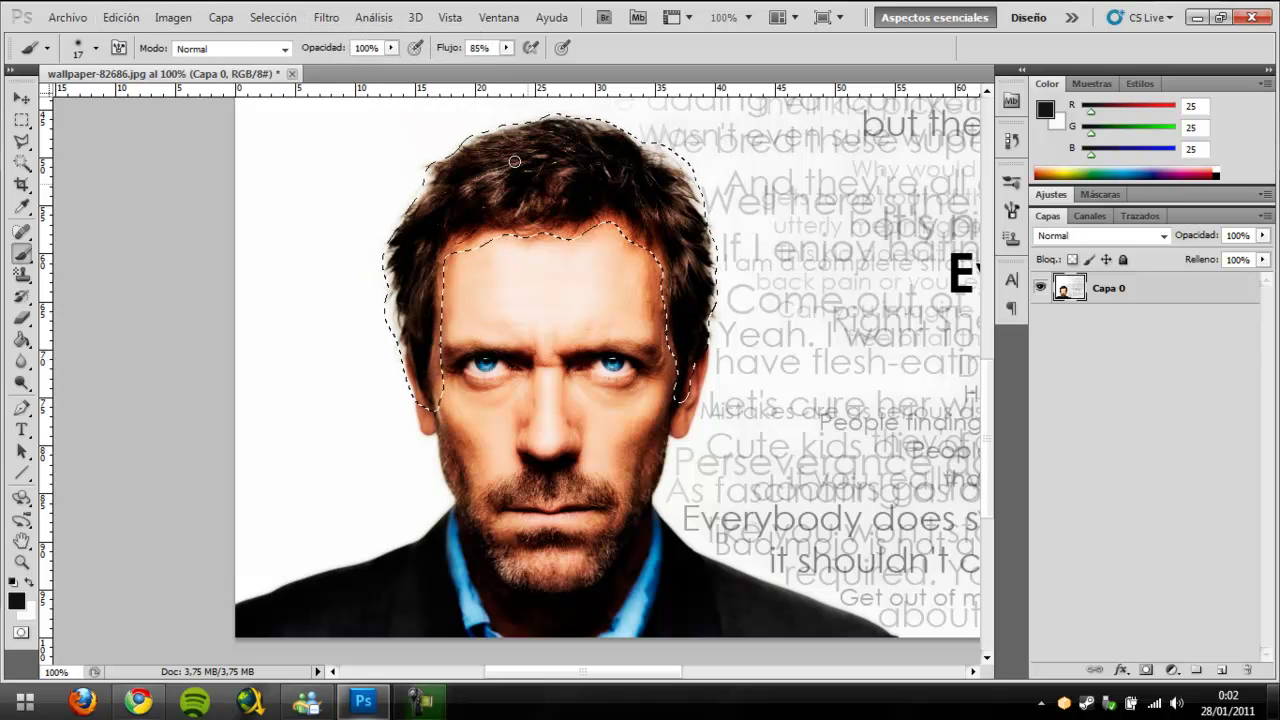
click(273, 17)
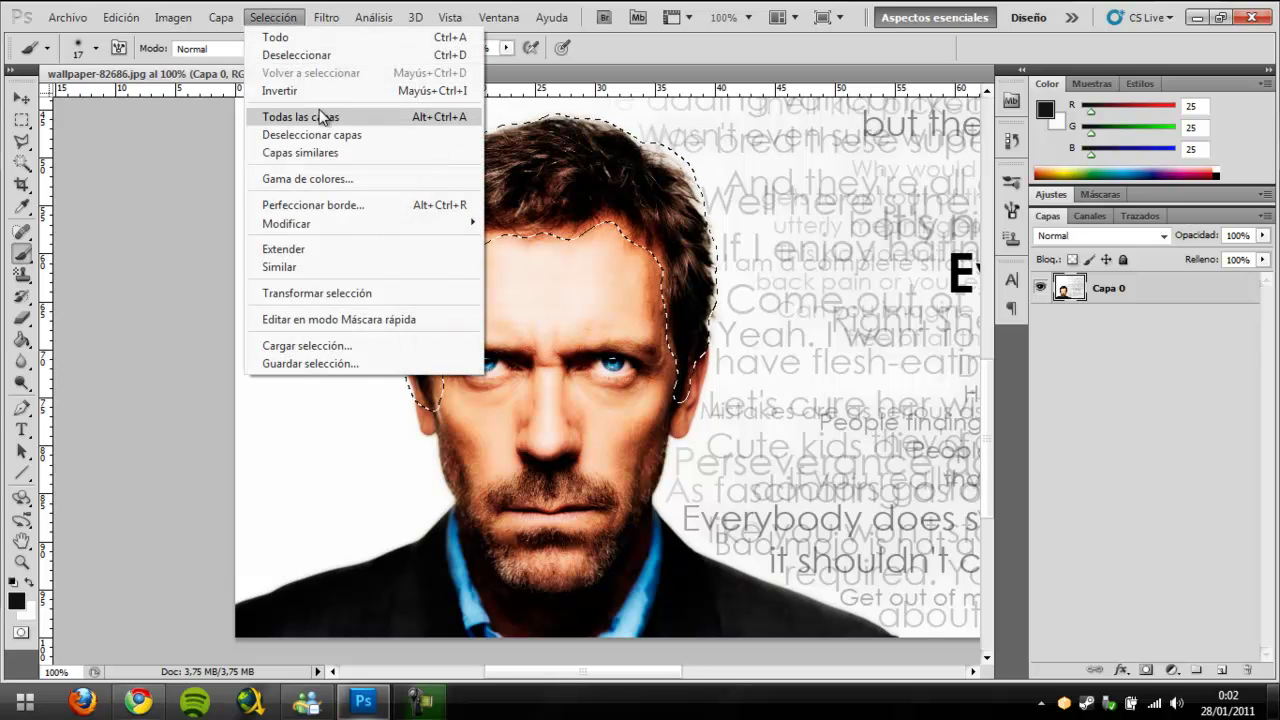
- In Refine Edge, adjust the hair edge detection radius to about 48,9 px
click(362, 204)
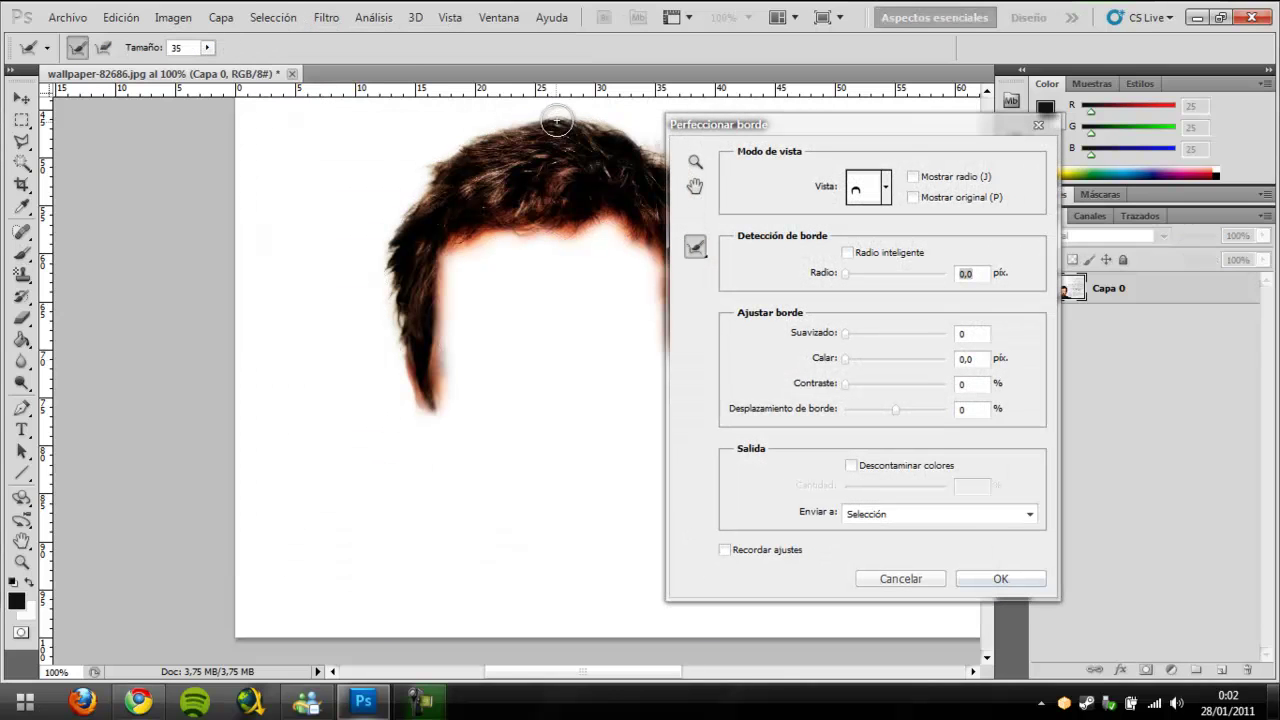
mouse_move(742, 128)
mouse_down()
mouse_move(808, 88)
mouse_move(836, 92)
mouse_move(834, 110)
mouse_up()
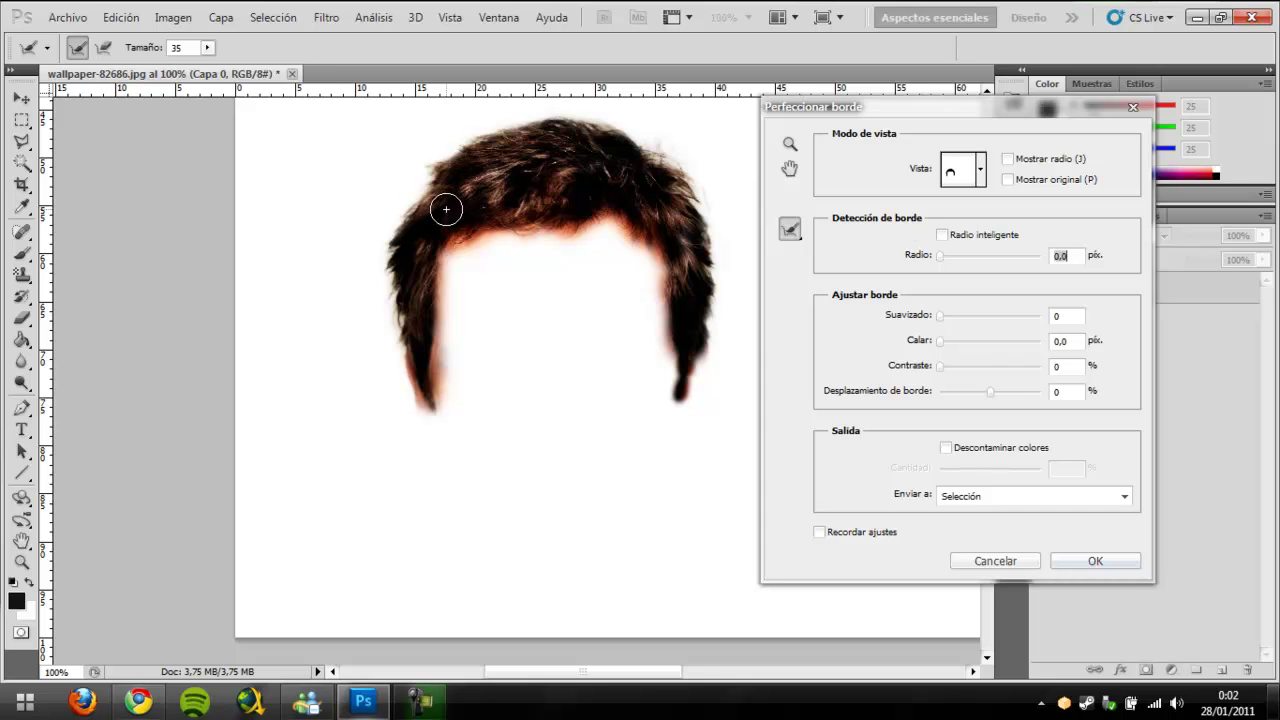
mouse_move(429, 367)
mouse_down()
mouse_move(401, 287)
mouse_move(412, 266)
mouse_up()
drag(944, 255, 968, 256)
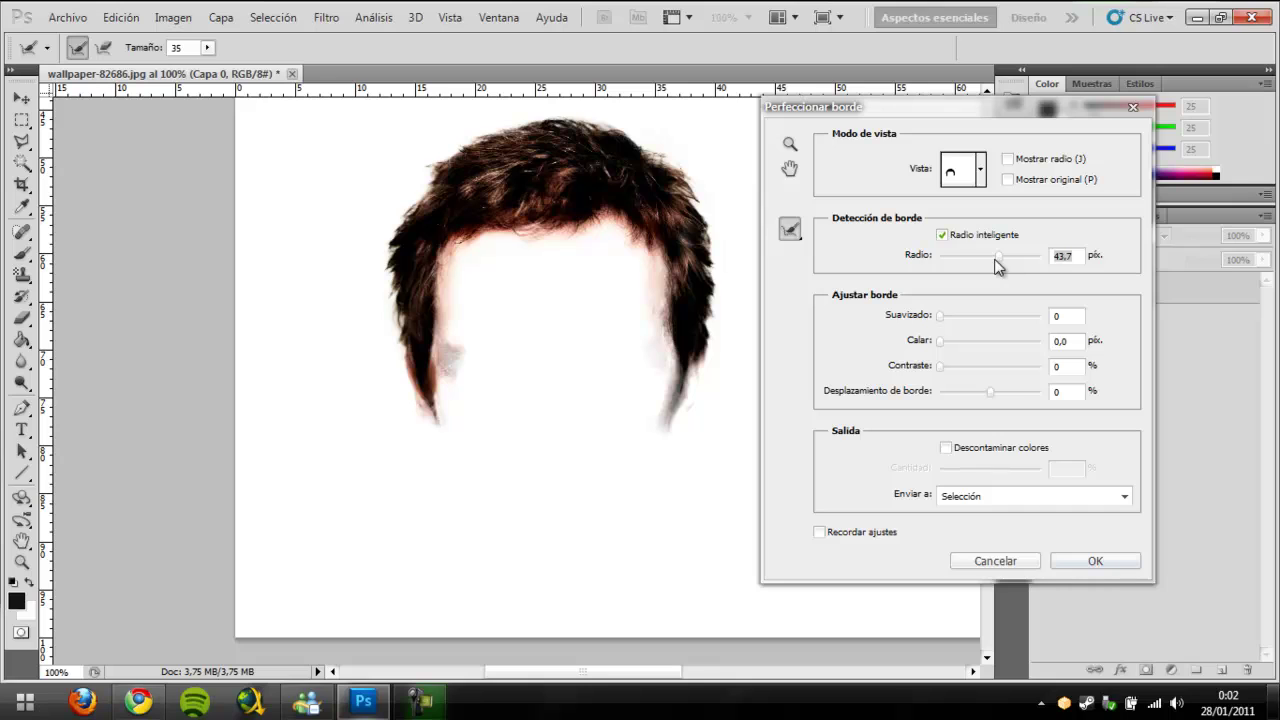
drag(985, 261, 1015, 263)
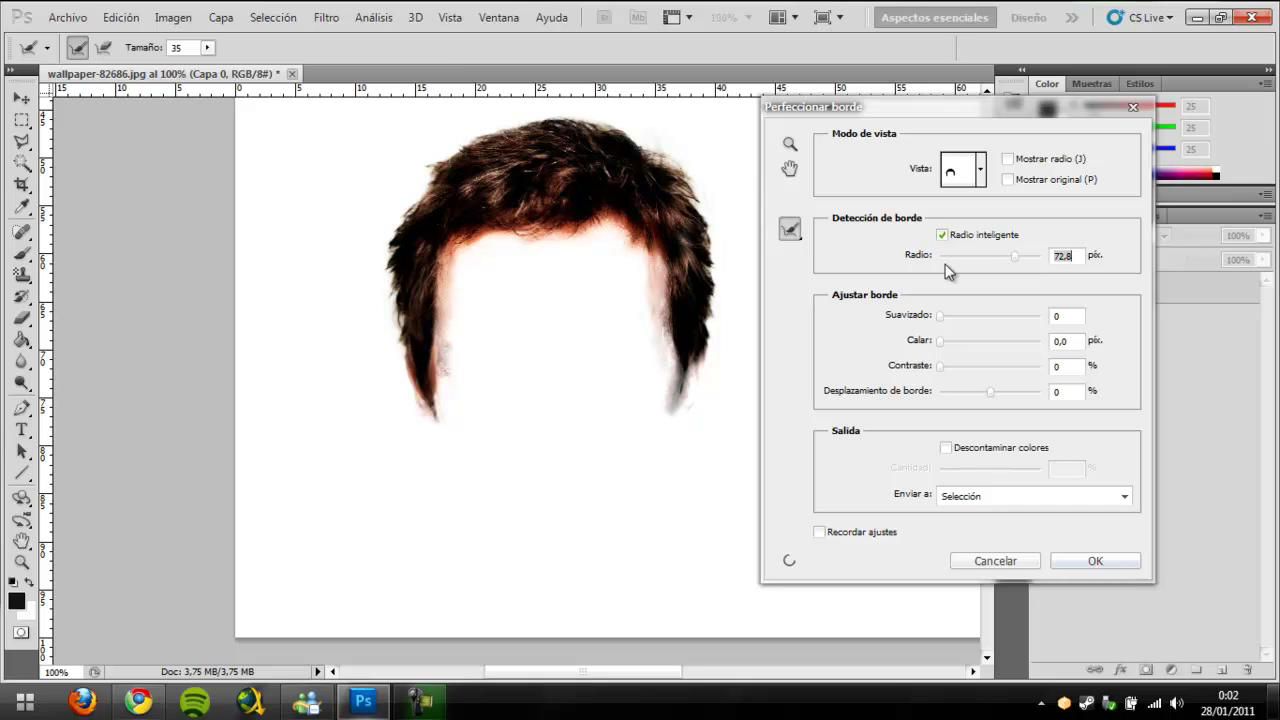
drag(1013, 259, 968, 262)
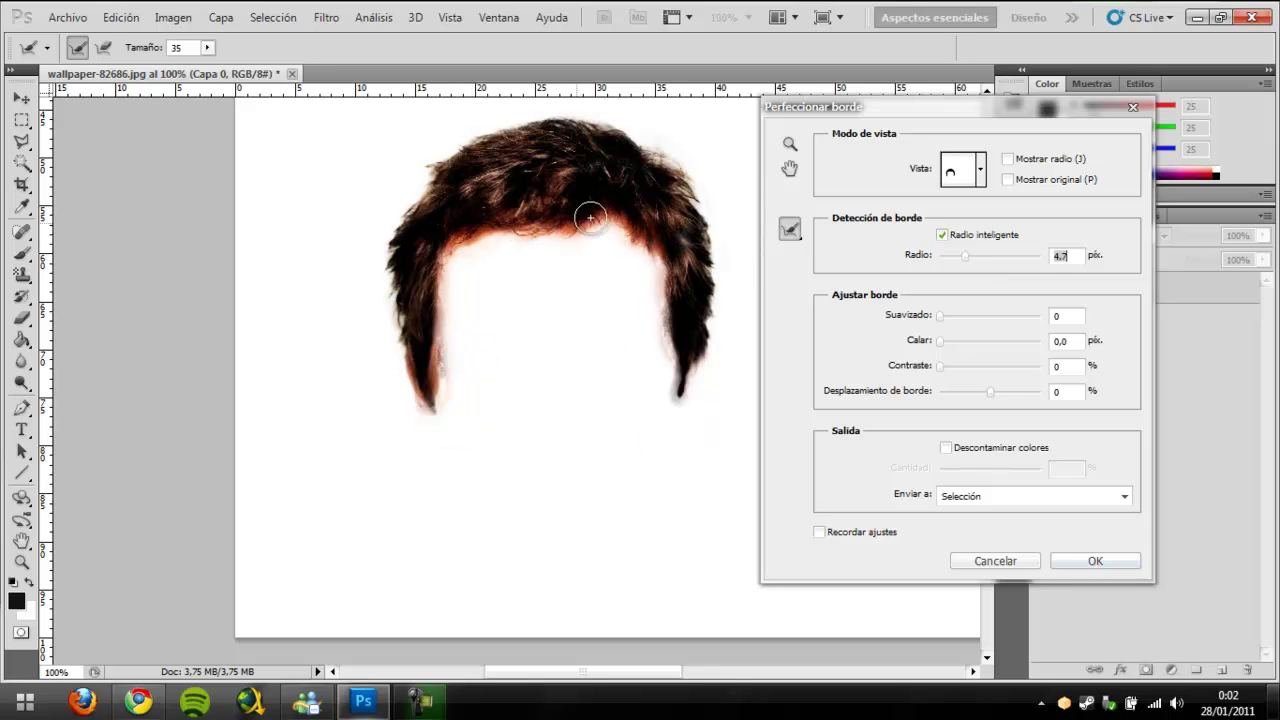
drag(966, 257, 1003, 256)
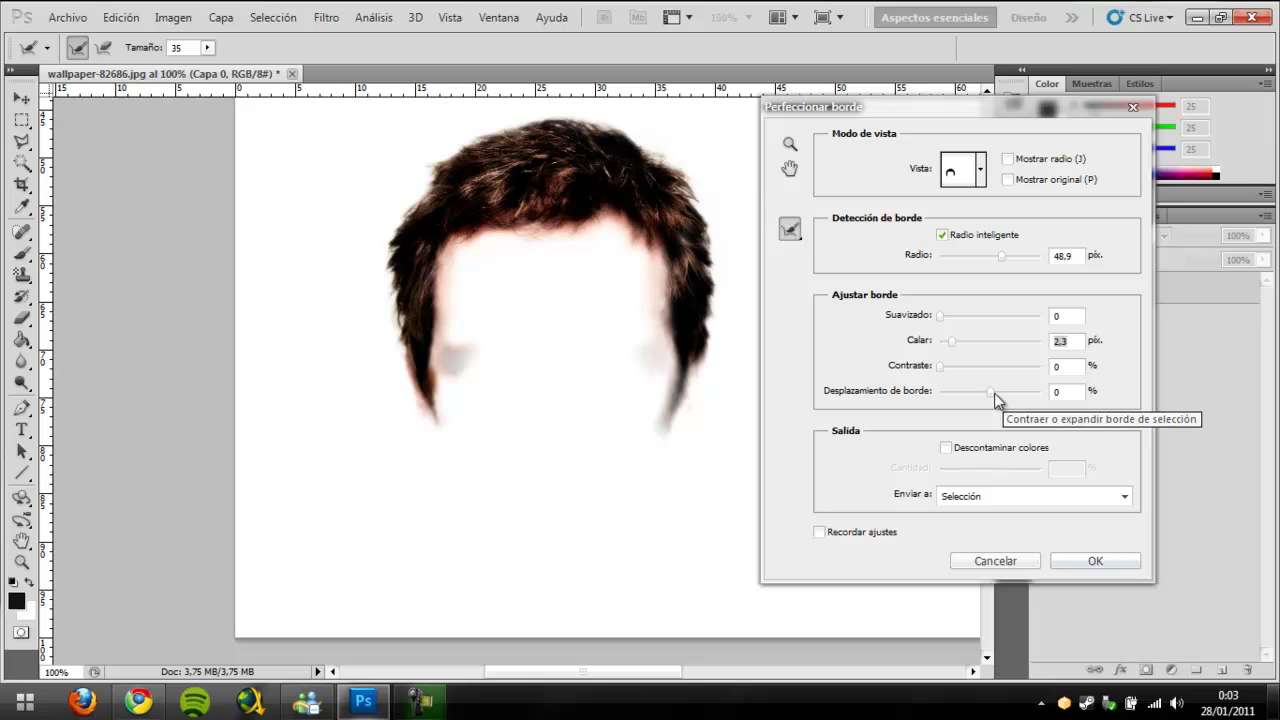
- Set feather 2,3 px and edge shift -23%, then apply the refined selection
drag(993, 393, 987, 403)
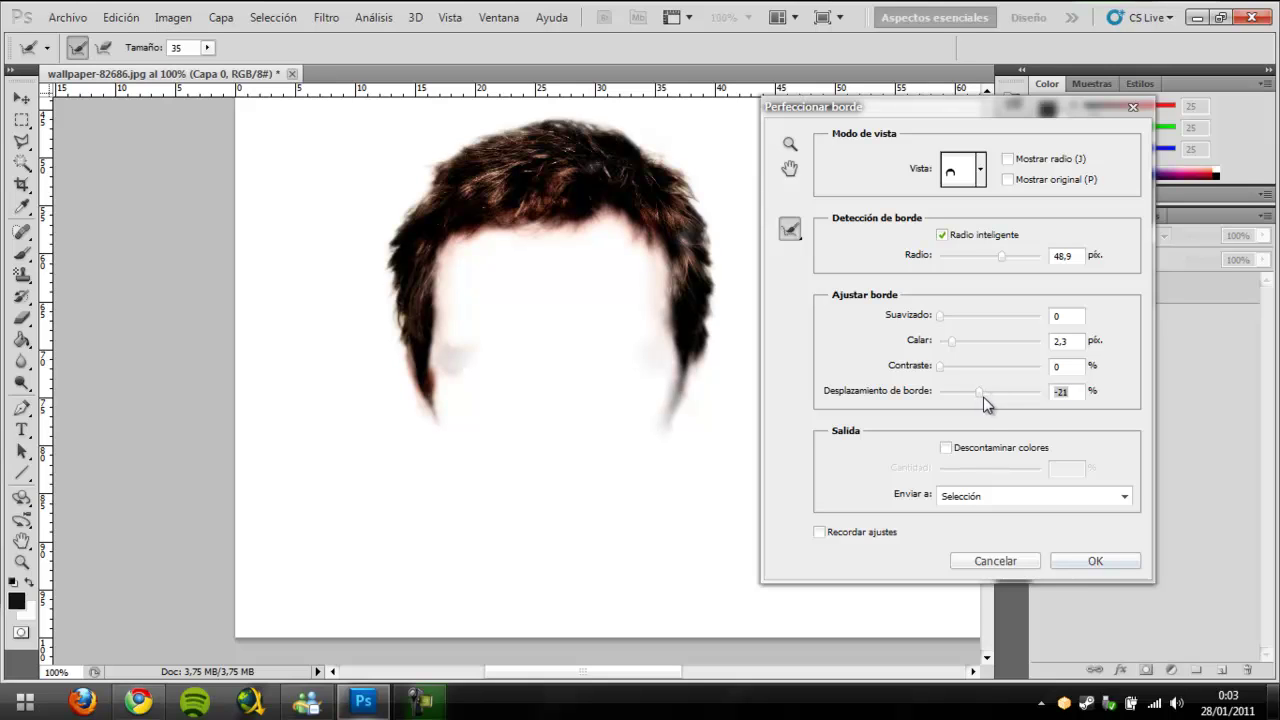
drag(979, 398, 979, 399)
click(1070, 557)
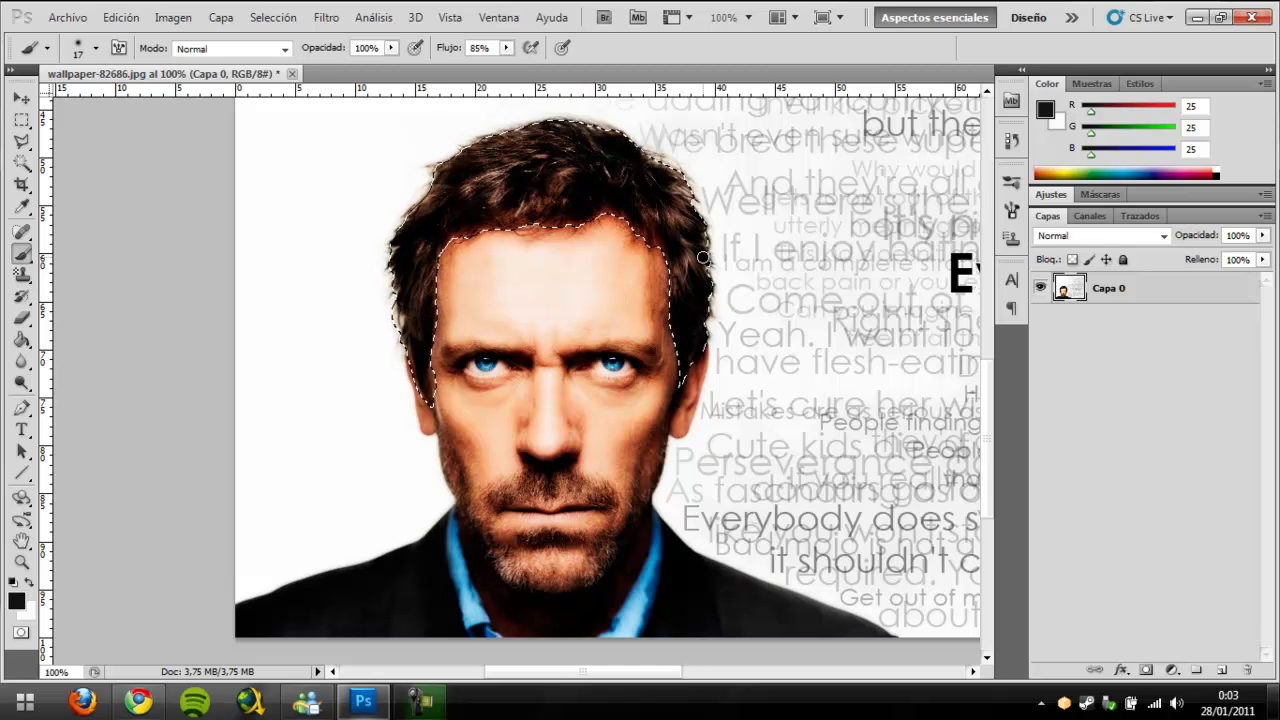
- Add a Tono/saturación adjustment layer masked to the hair selection
click(218, 18)
mouse_move(274, 179)
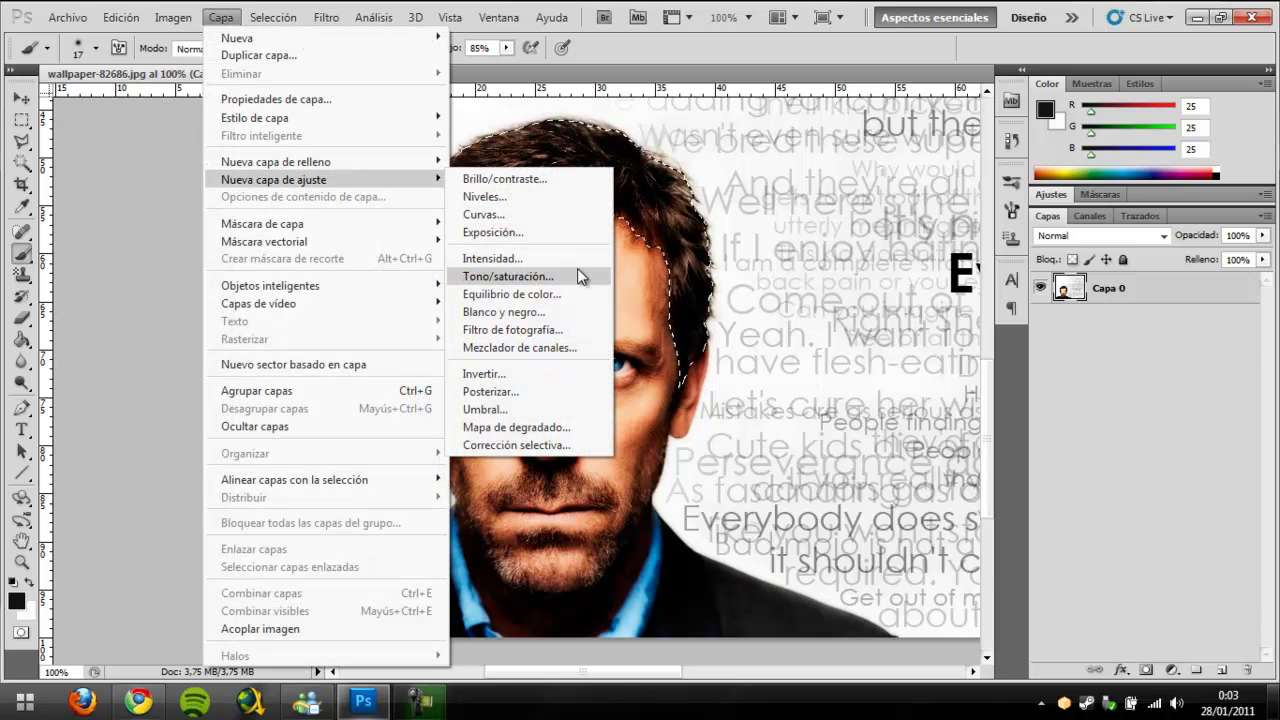
click(577, 274)
click(577, 270)
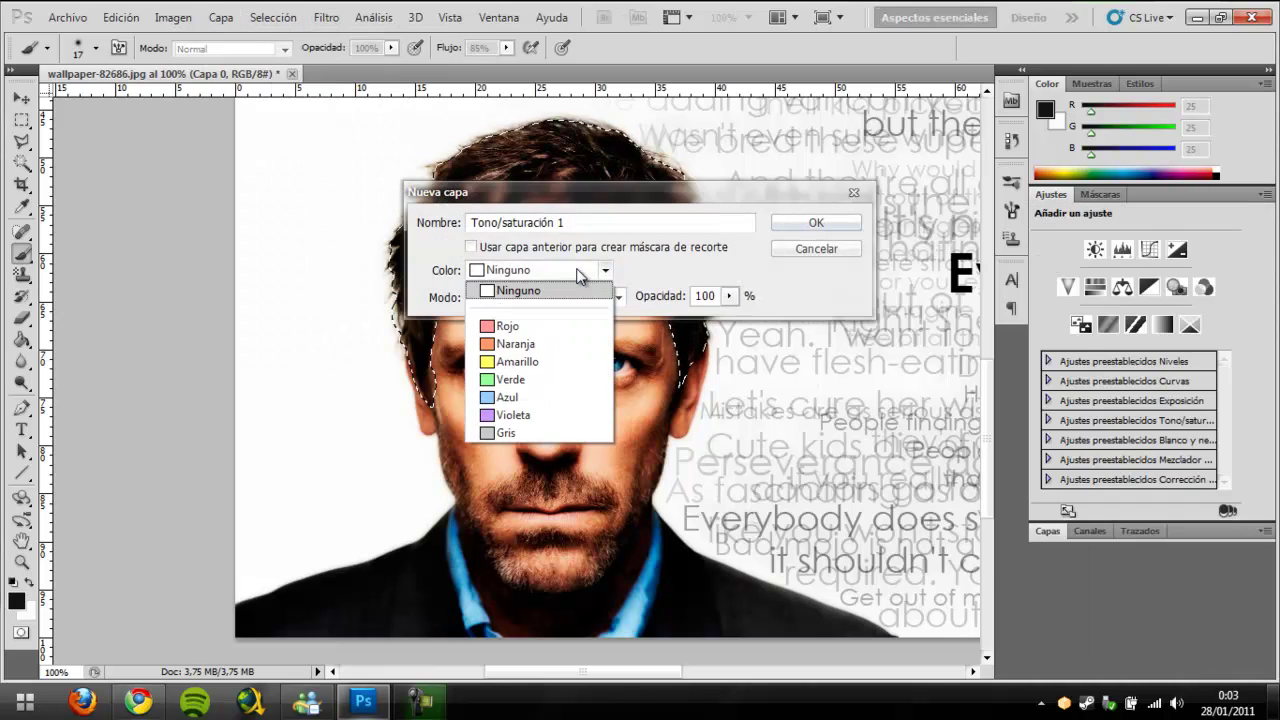
click(743, 270)
click(808, 222)
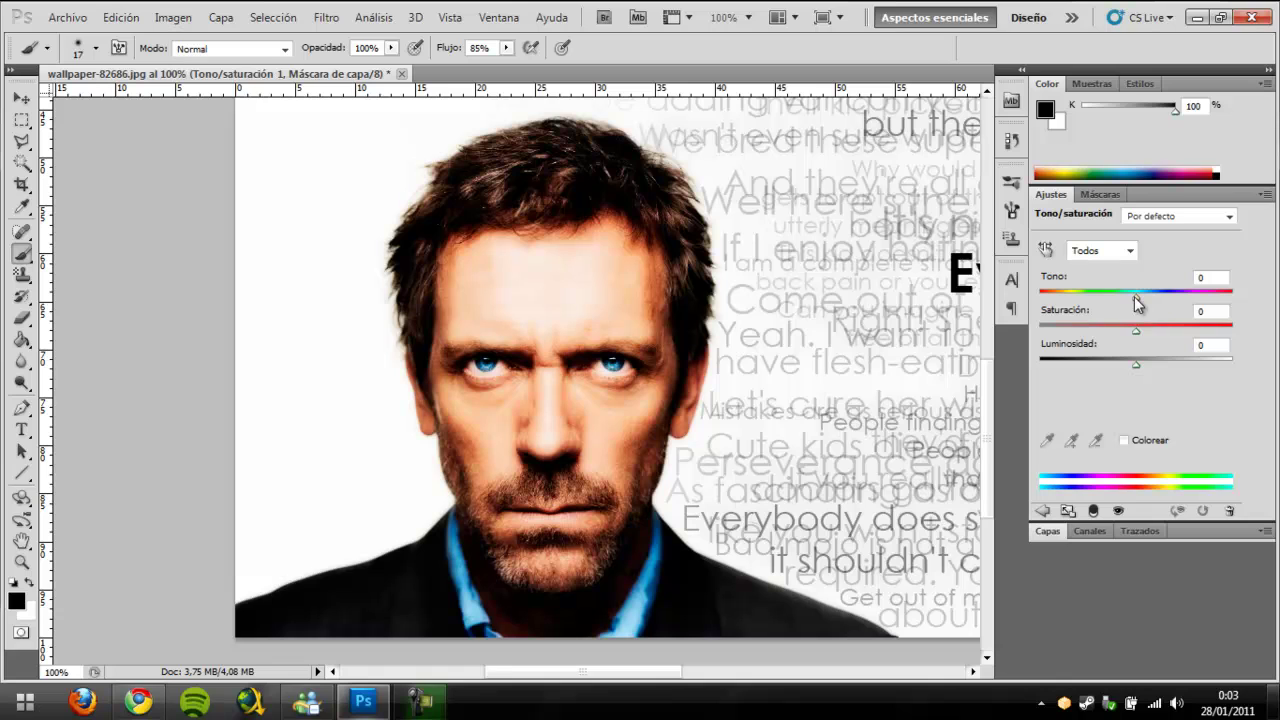
- Shift hue to -180 and raise saturation, then select Capa 0 in the Layers panel
mouse_move(1136, 302)
mouse_down()
mouse_move(1065, 311)
mouse_move(1212, 305)
mouse_move(1022, 314)
mouse_move(1240, 296)
mouse_move(943, 314)
mouse_up()
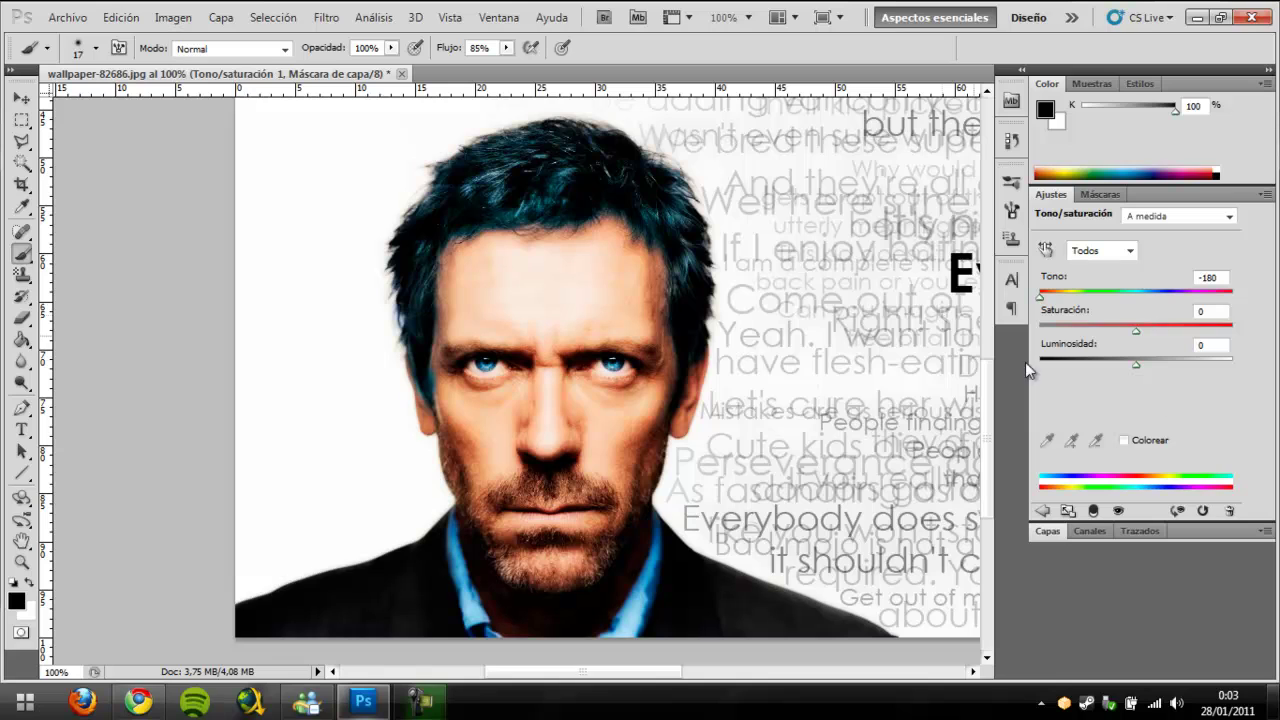
mouse_move(1135, 333)
mouse_down()
mouse_move(1073, 337)
mouse_move(1197, 331)
mouse_move(1136, 345)
mouse_up()
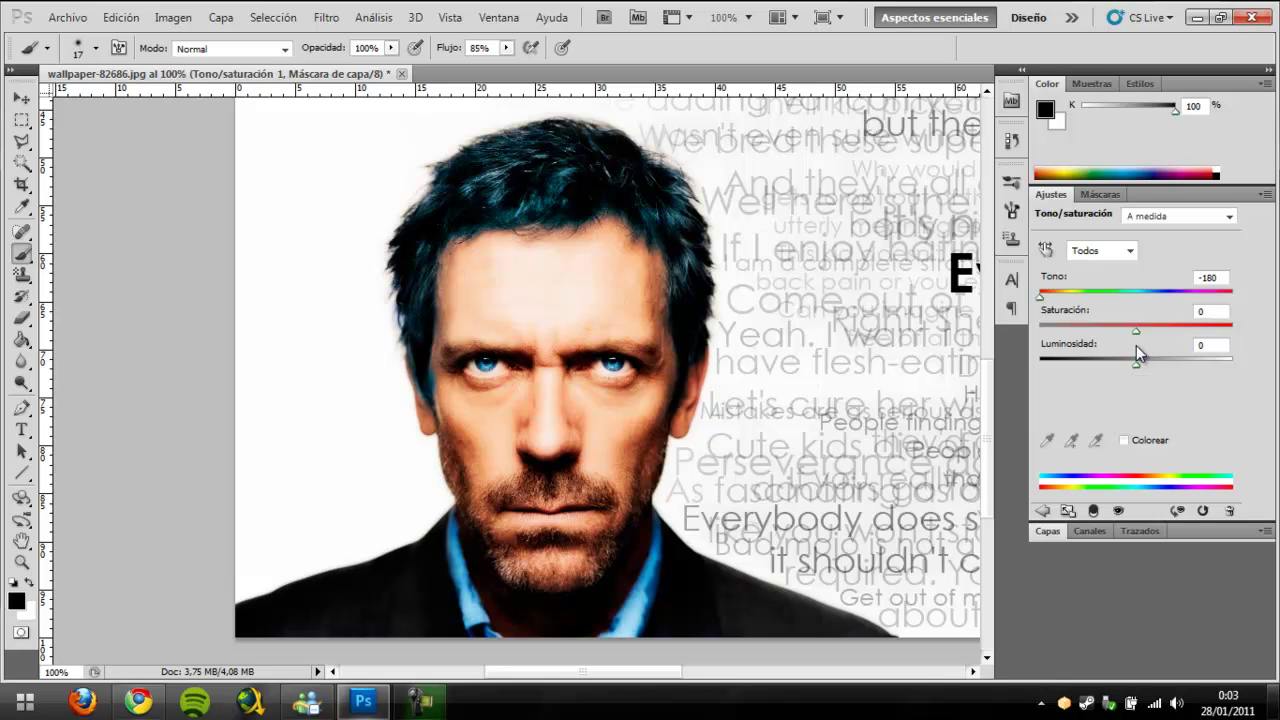
click(1053, 529)
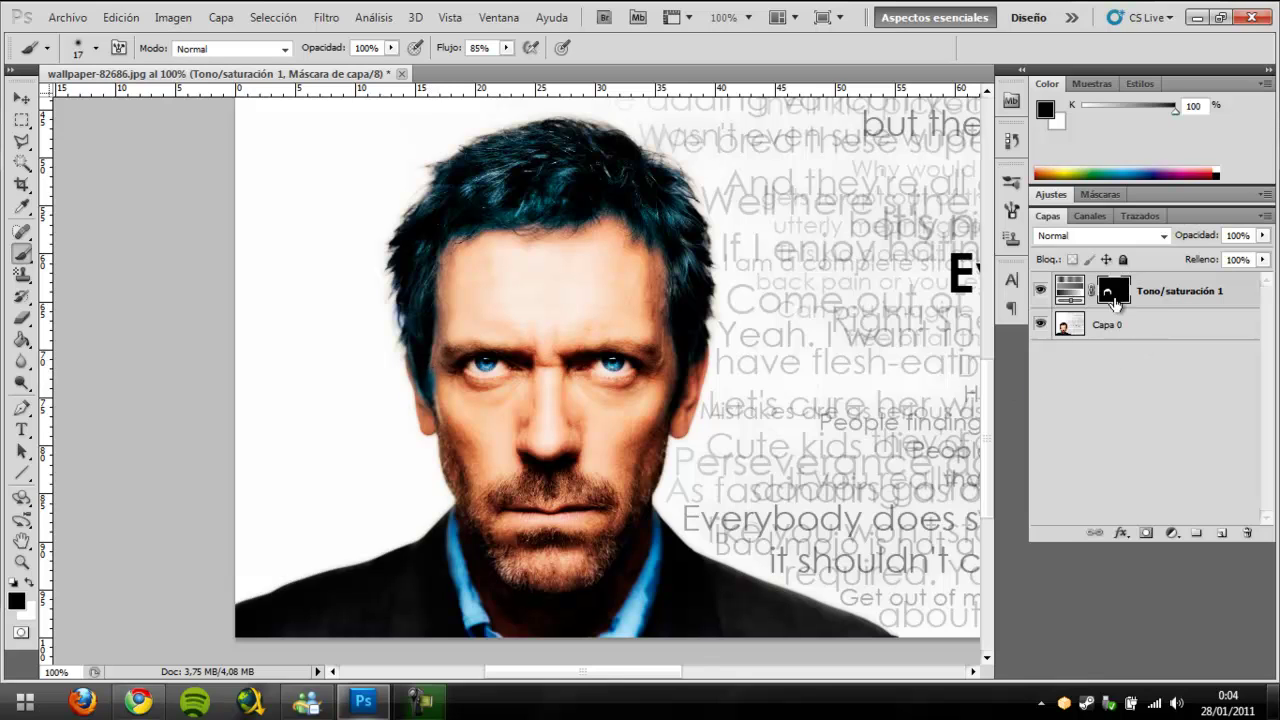
click(1103, 334)
click(1118, 293)
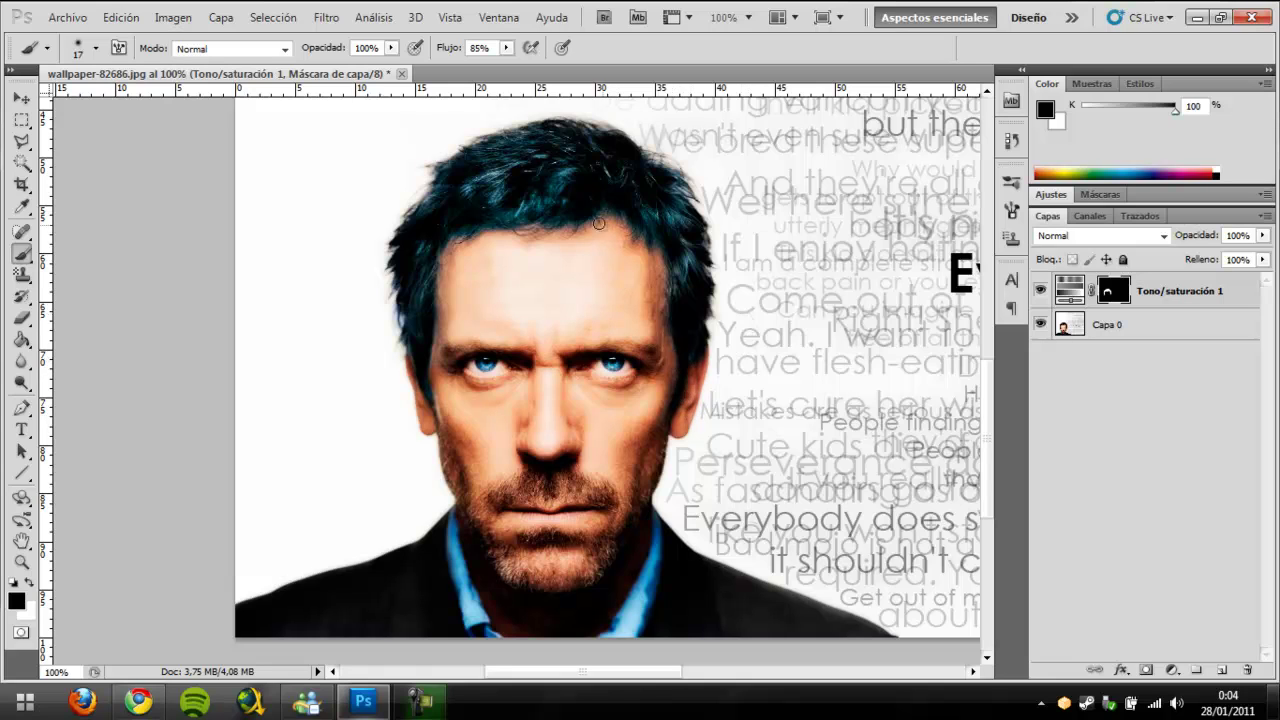
click(22, 562)
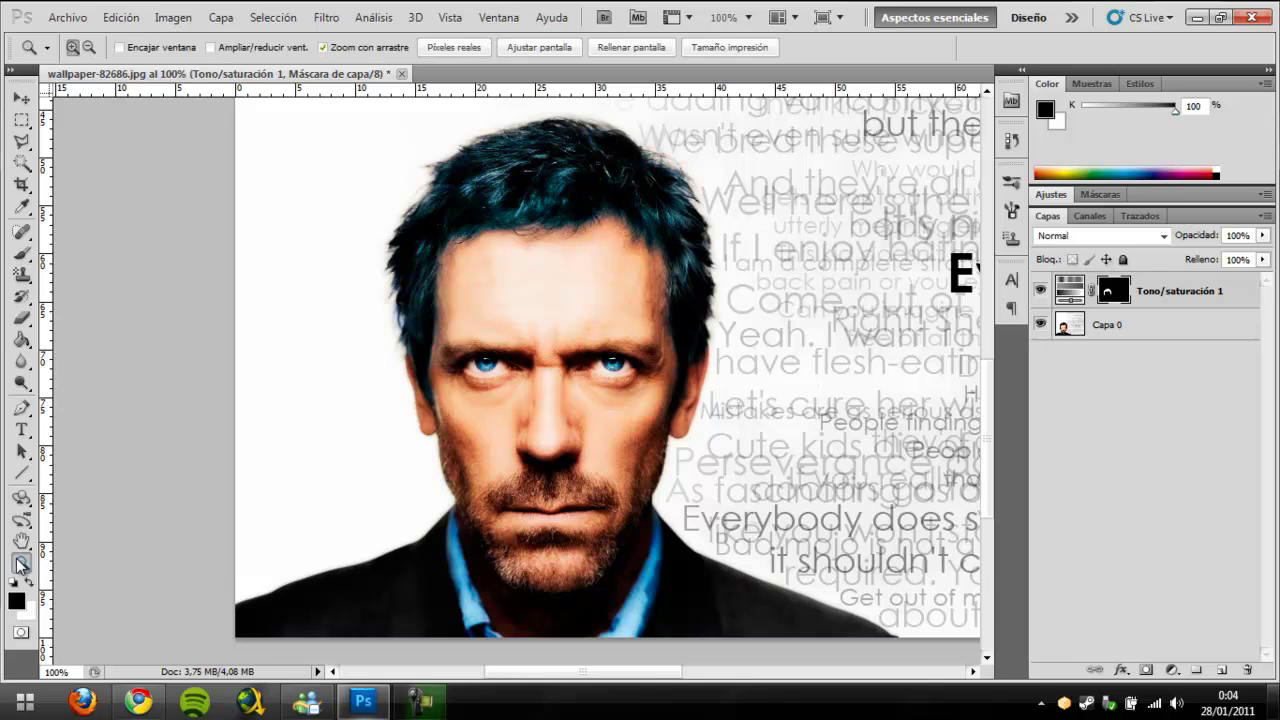
click(508, 250)
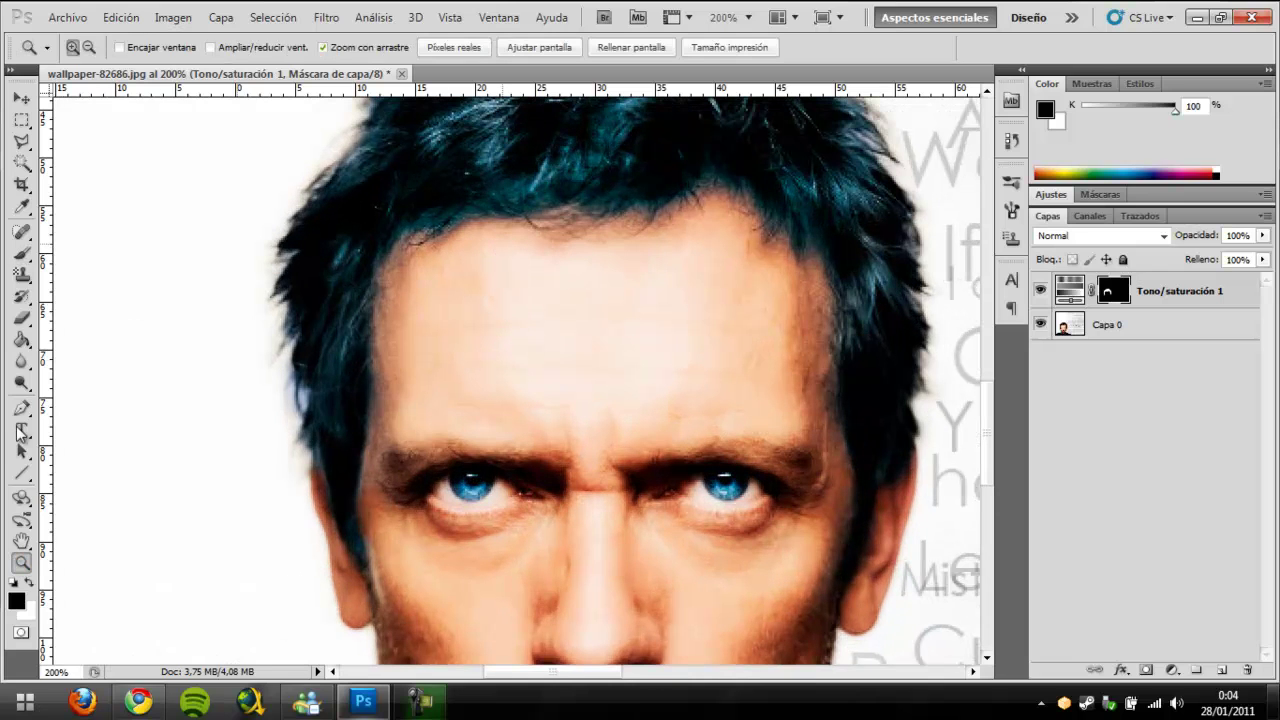
scroll(486, 437, down, 2)
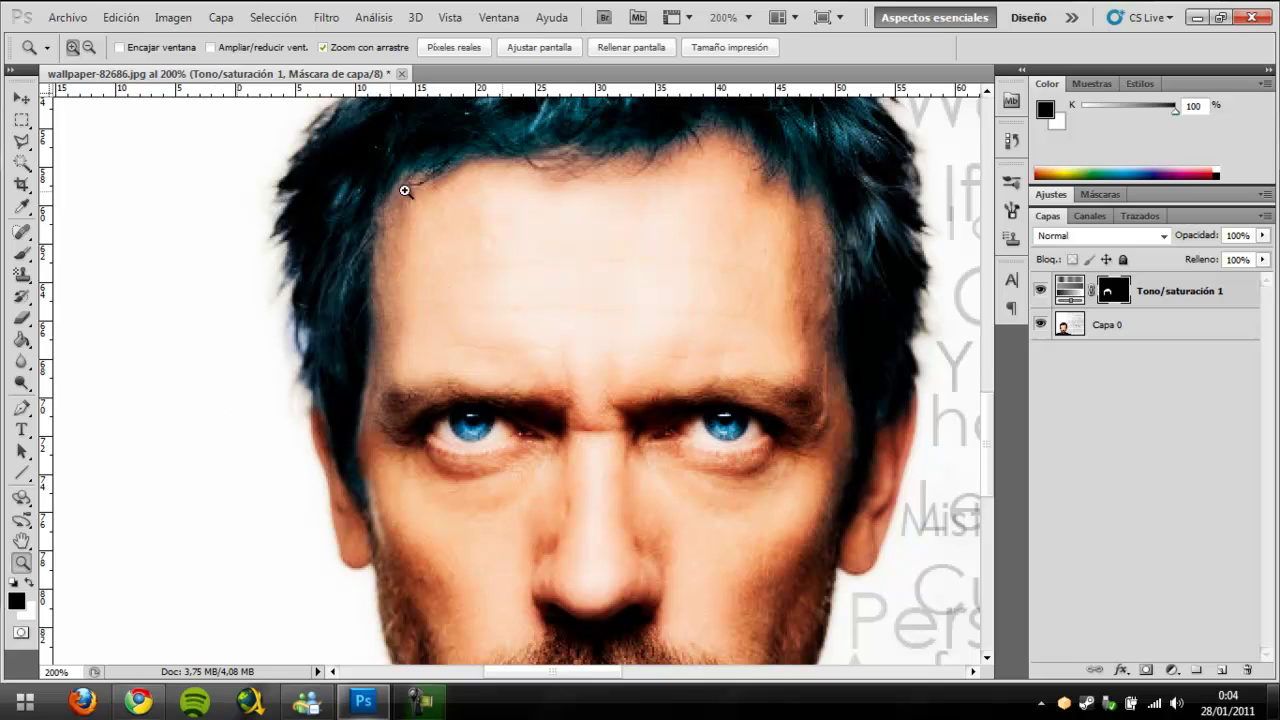
click(22, 318)
click(490, 250)
drag(509, 298, 587, 275)
key(ctrl+z)
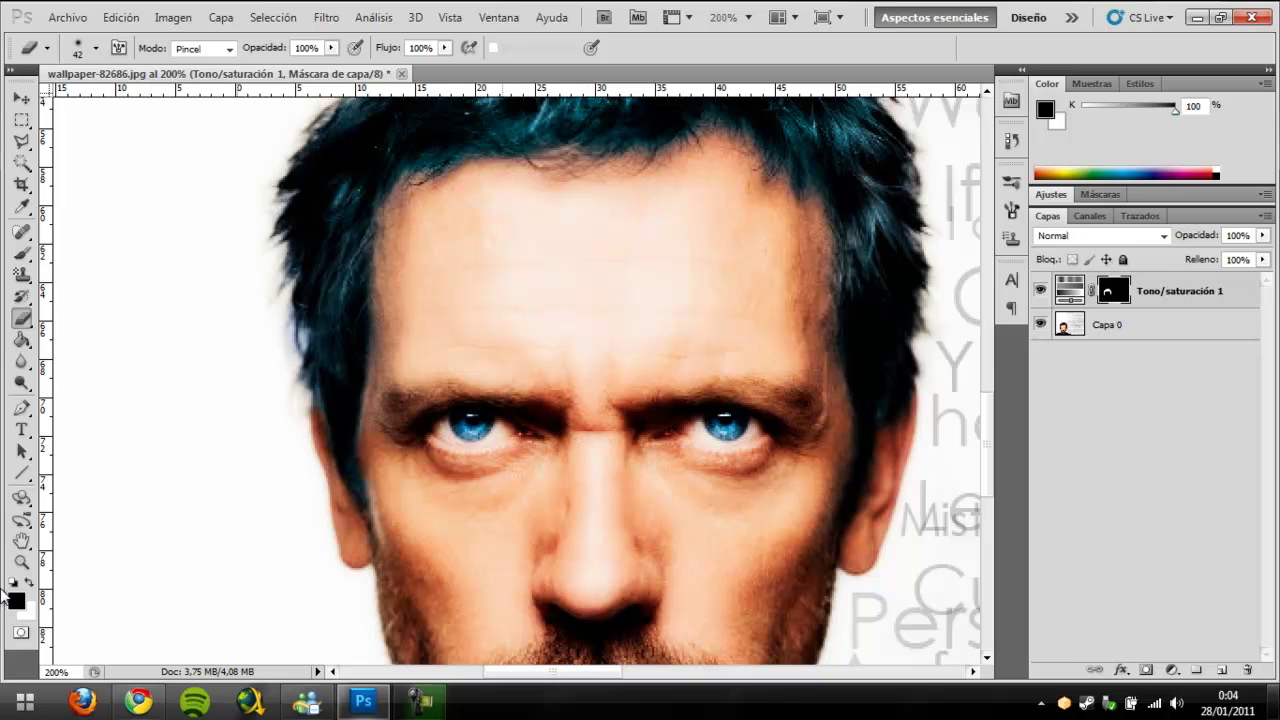
click(22, 562)
right_click(160, 484)
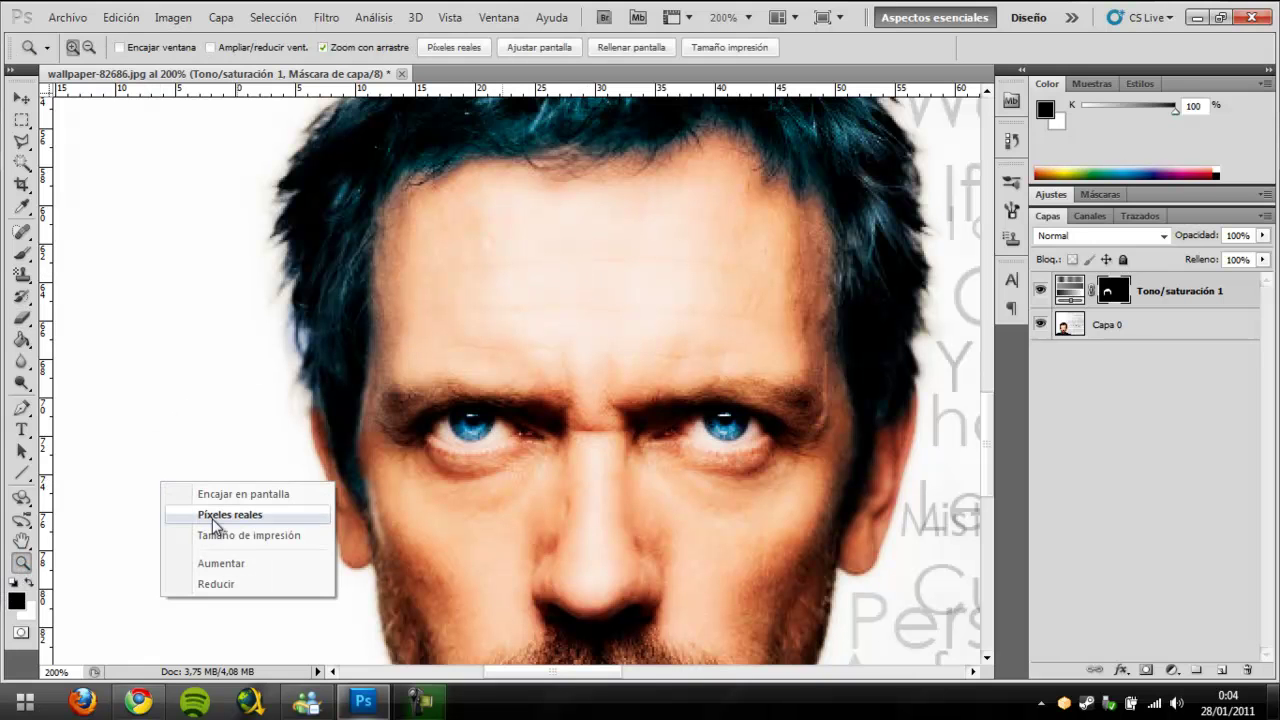
click(216, 515)
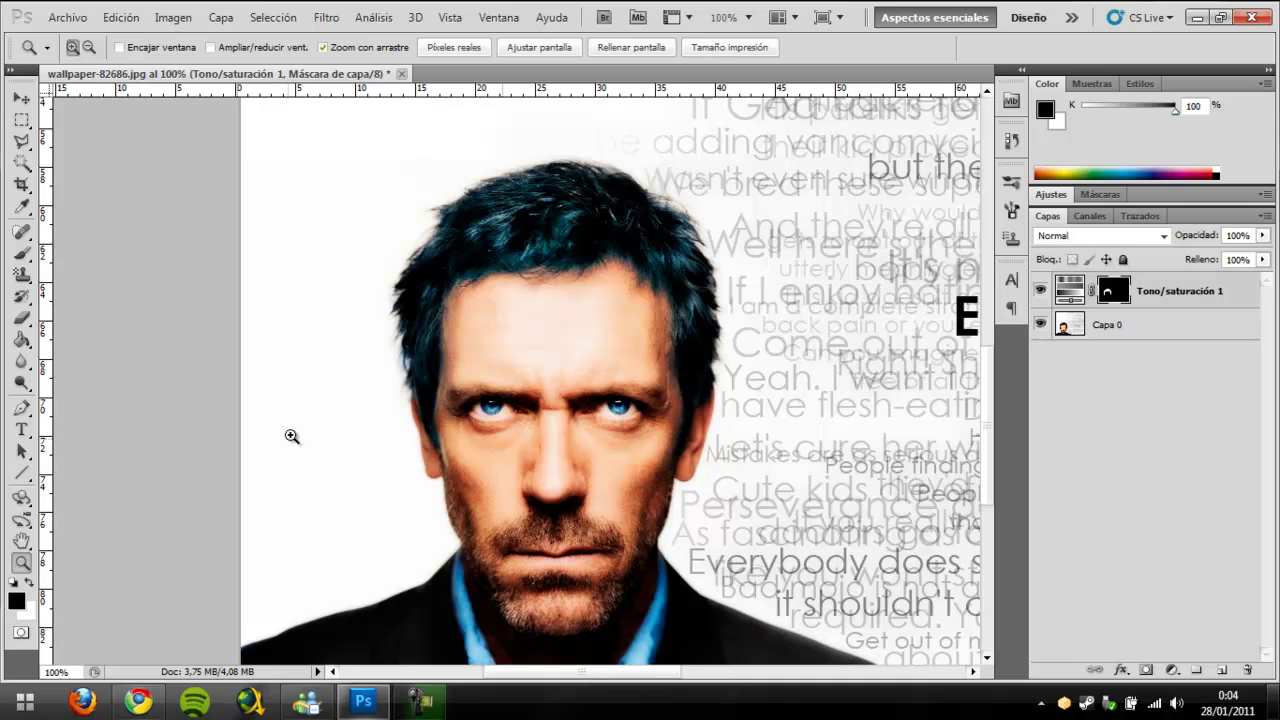
scroll(575, 295, down, 2)
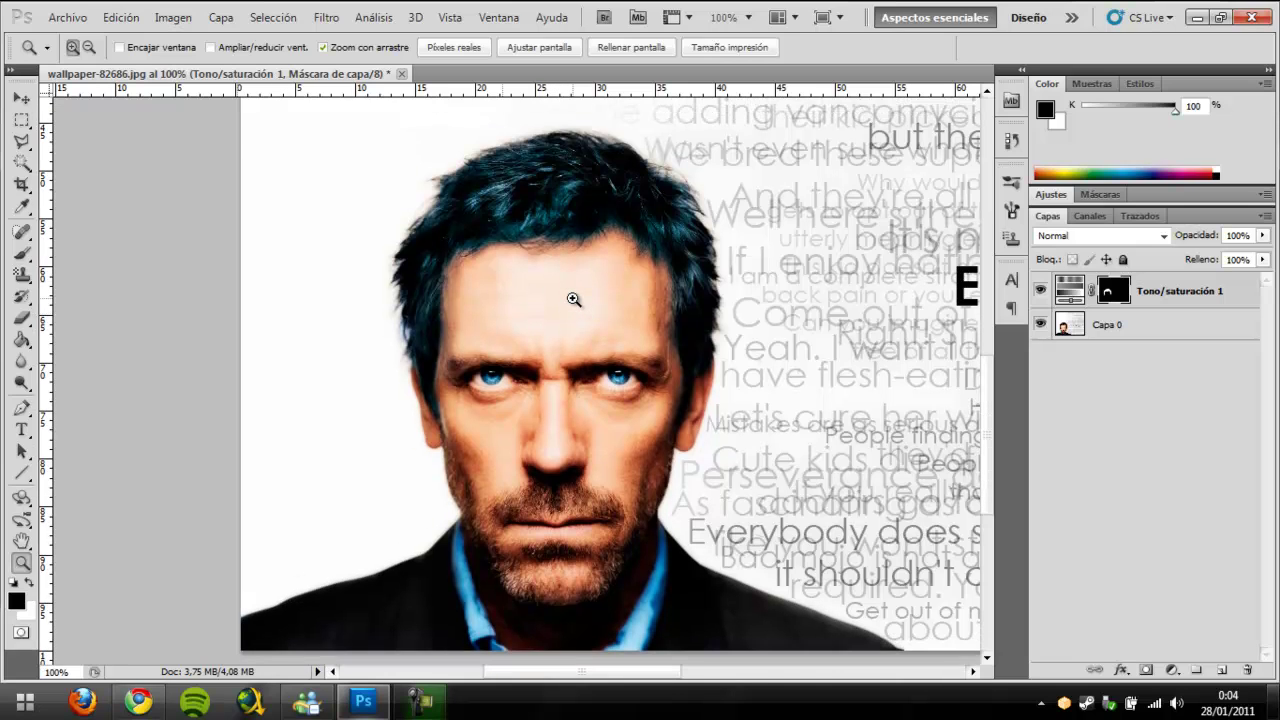